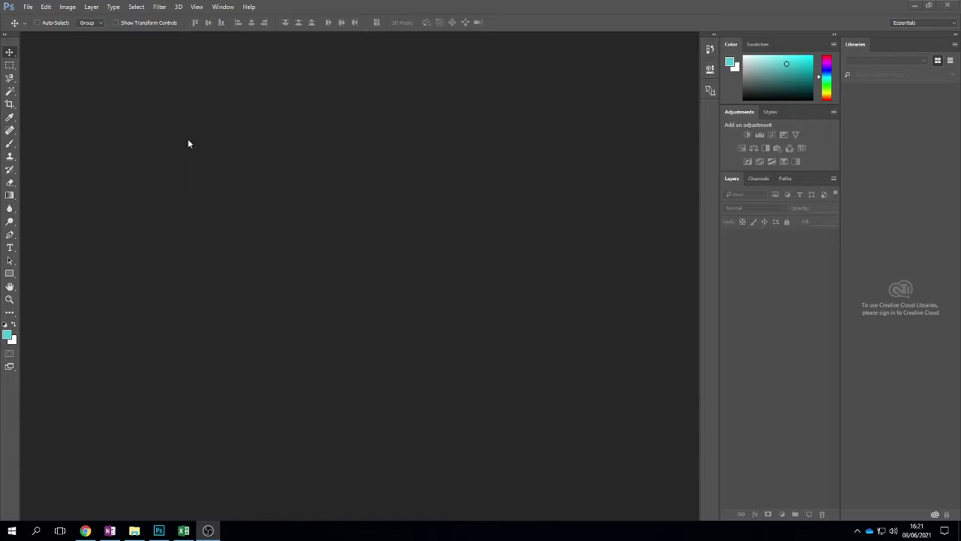
# - Open Side portrait.jpg from the Quick access recent files as a new document
pyautogui.click(28, 8)
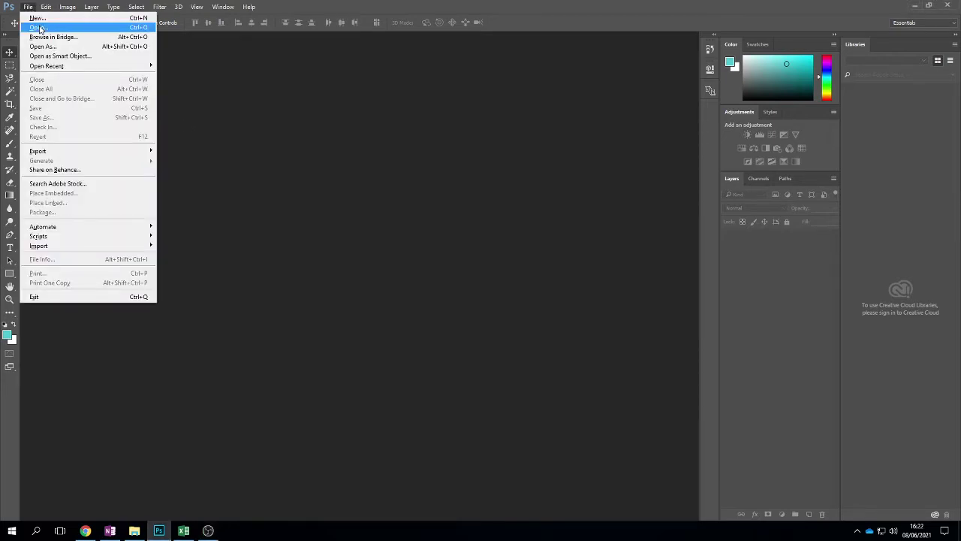
pyautogui.click(39, 28)
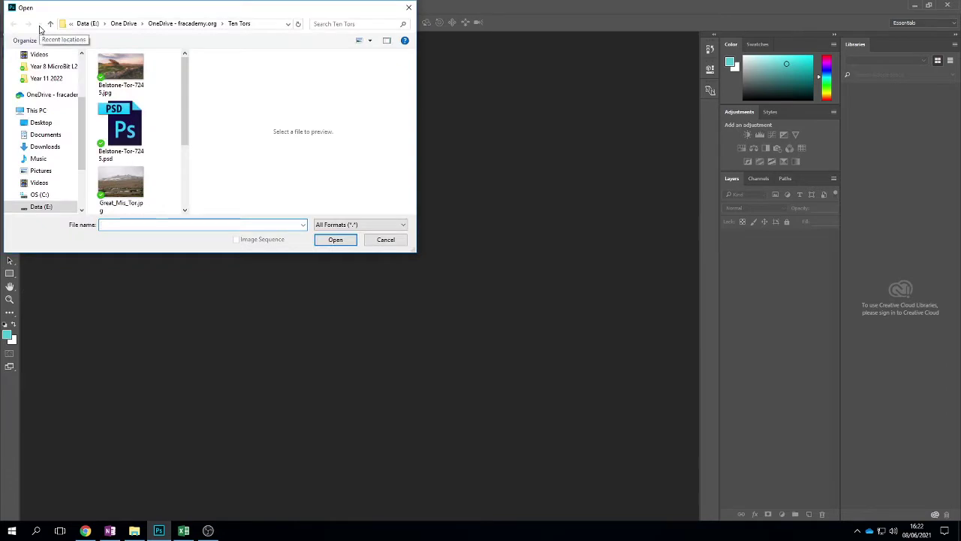
pyautogui.scroll(3, 69, 68)
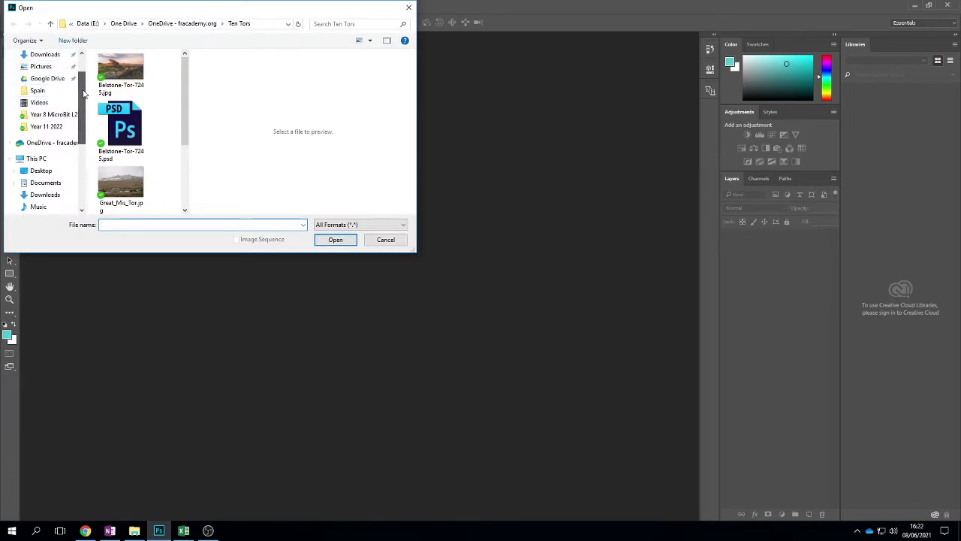
pyautogui.click(26, 62)
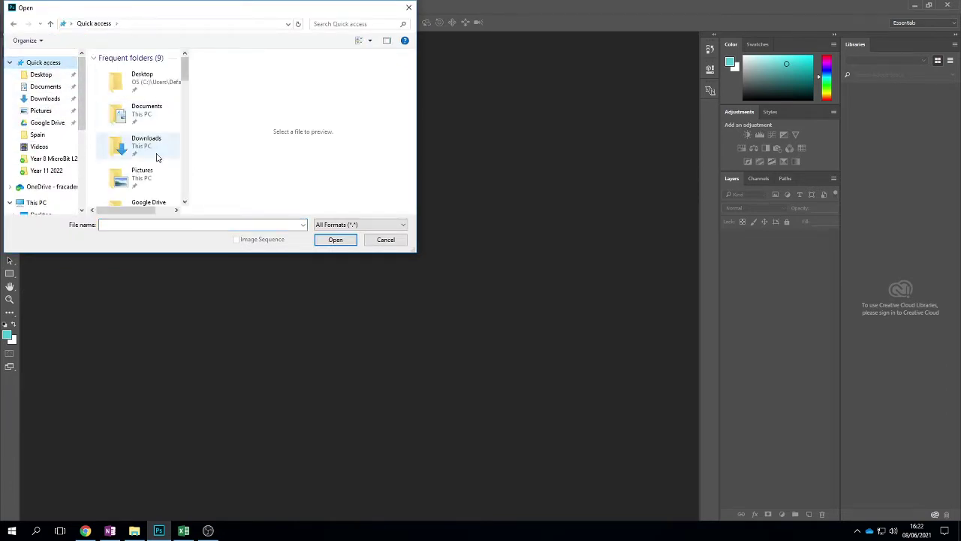
pyautogui.scroll(-5, 156, 154)
pyautogui.scroll(-1, 156, 156)
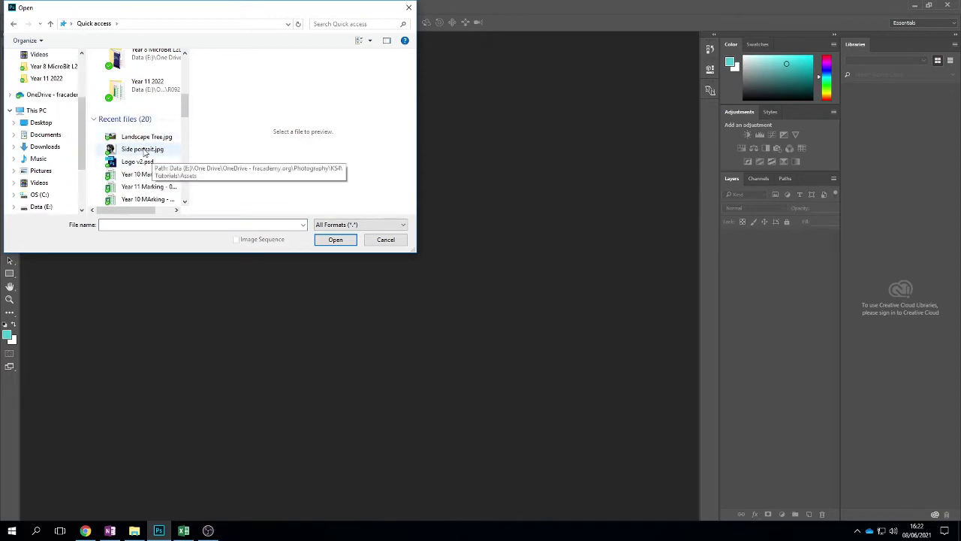
pyautogui.click(142, 150)
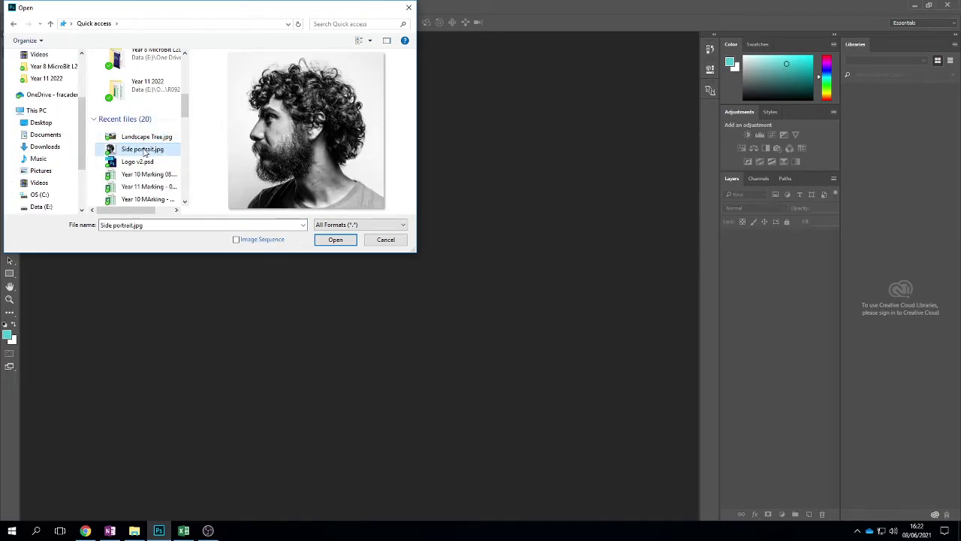
pyautogui.moveTo(83, 124); pyautogui.dragTo(84, 79)
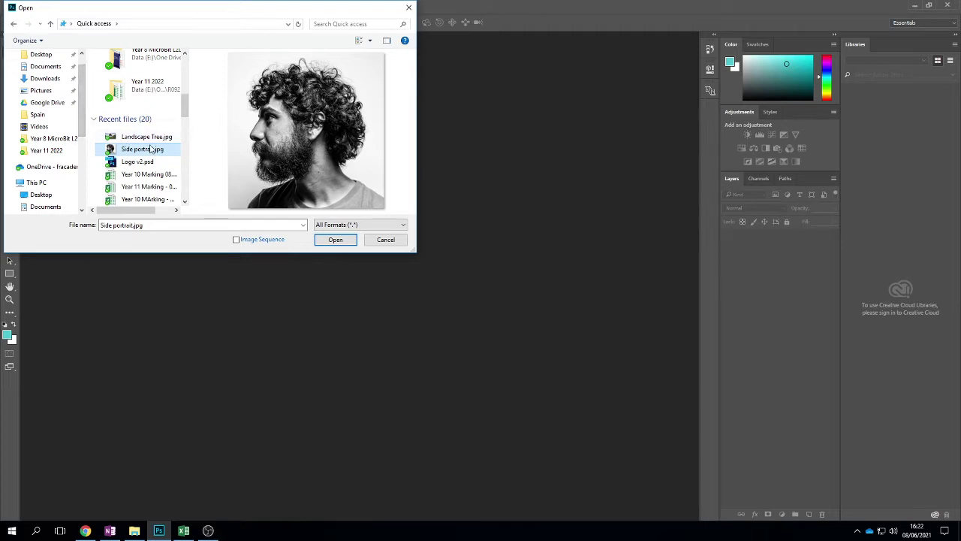
pyautogui.click(335, 239)
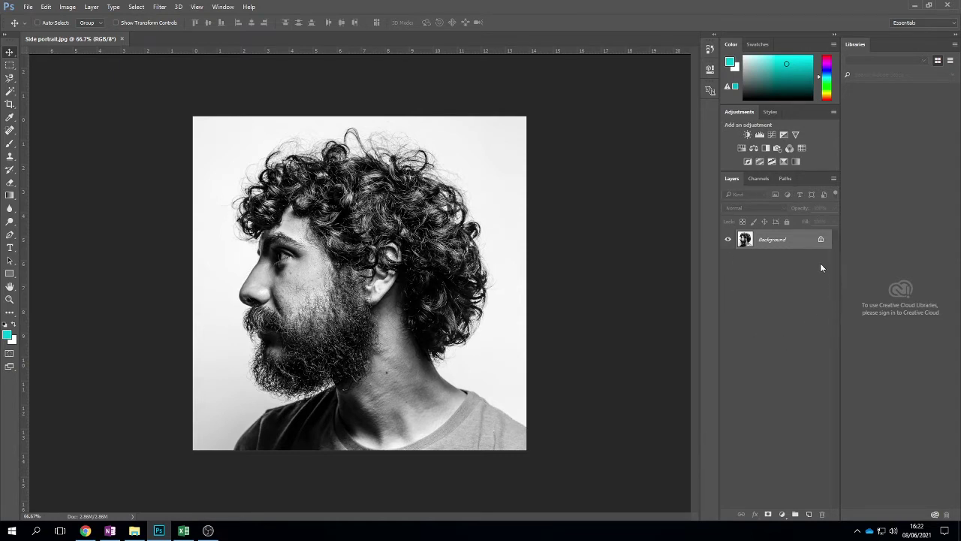
# - Unlock the portrait's Background layer, turning it into Layer 0
pyautogui.click(822, 240)
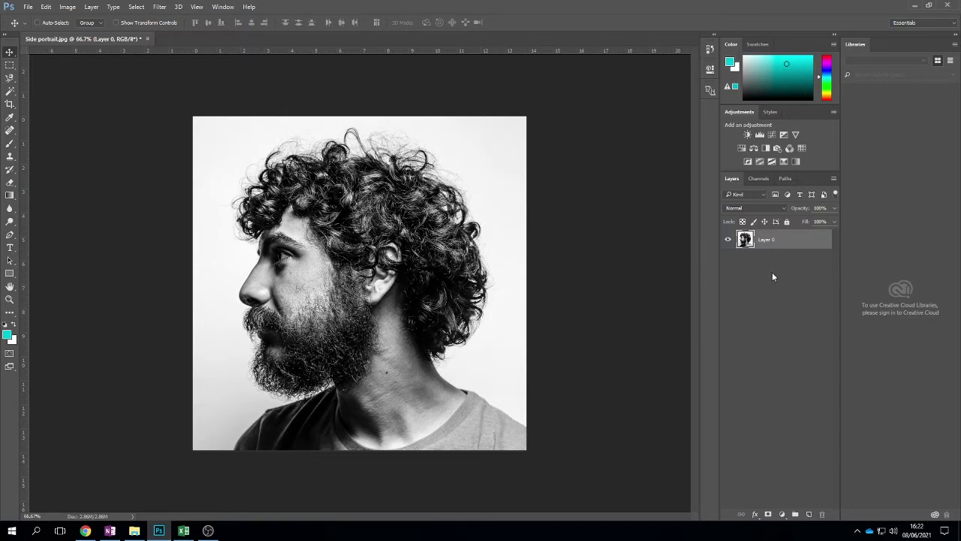
# - Place Landscape Tree.jpg as an embedded layer, moved up and shrunk over the head
pyautogui.click(28, 7)
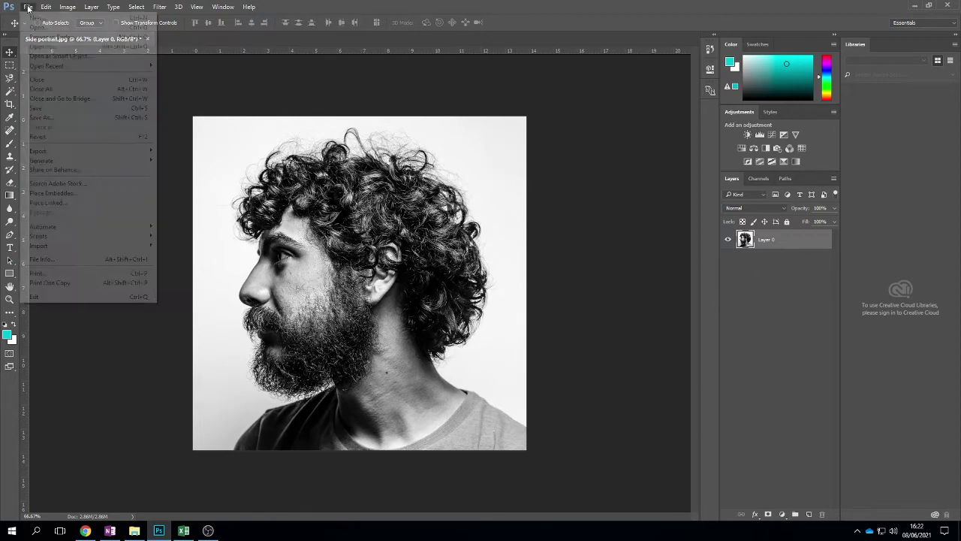
pyautogui.click(81, 194)
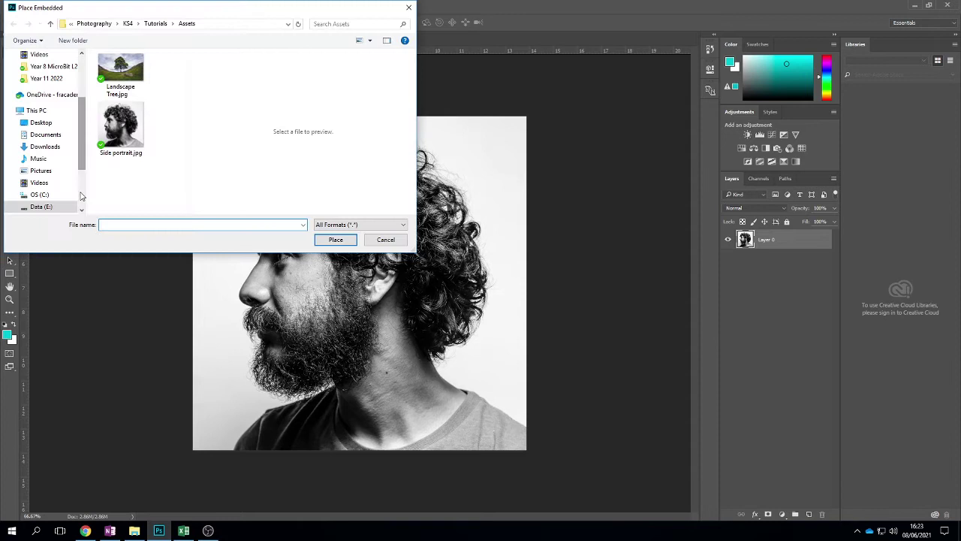
pyautogui.click(126, 73)
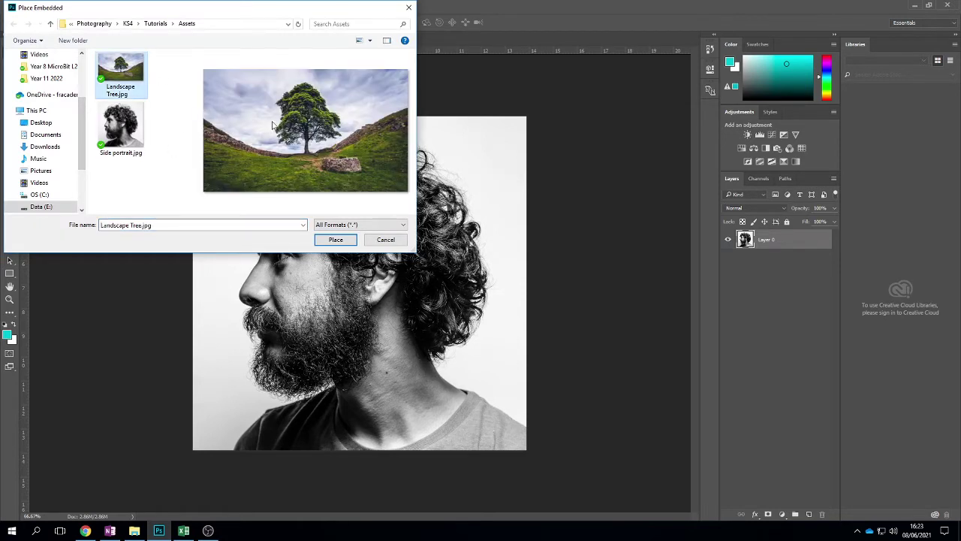
pyautogui.click(336, 242)
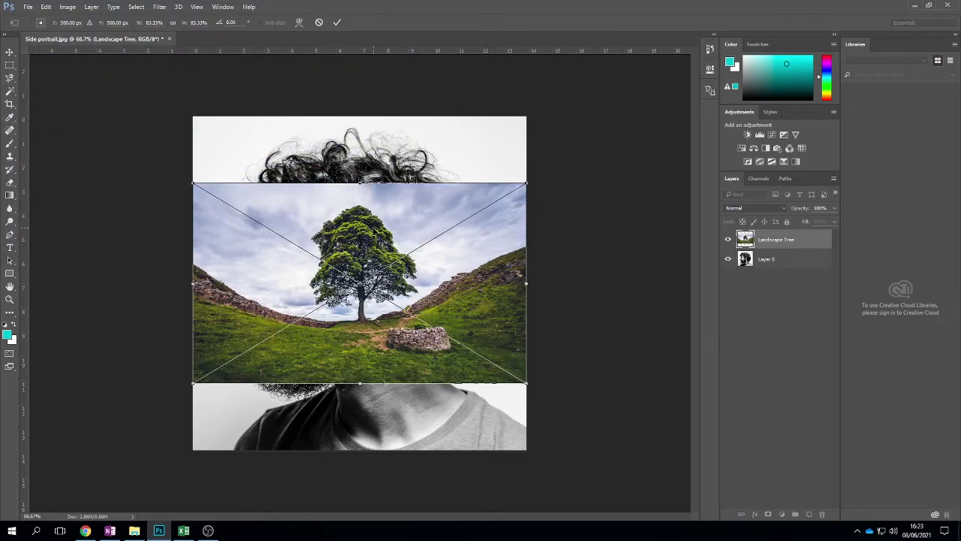
pyautogui.moveTo(376, 227); pyautogui.dragTo(359, 188)
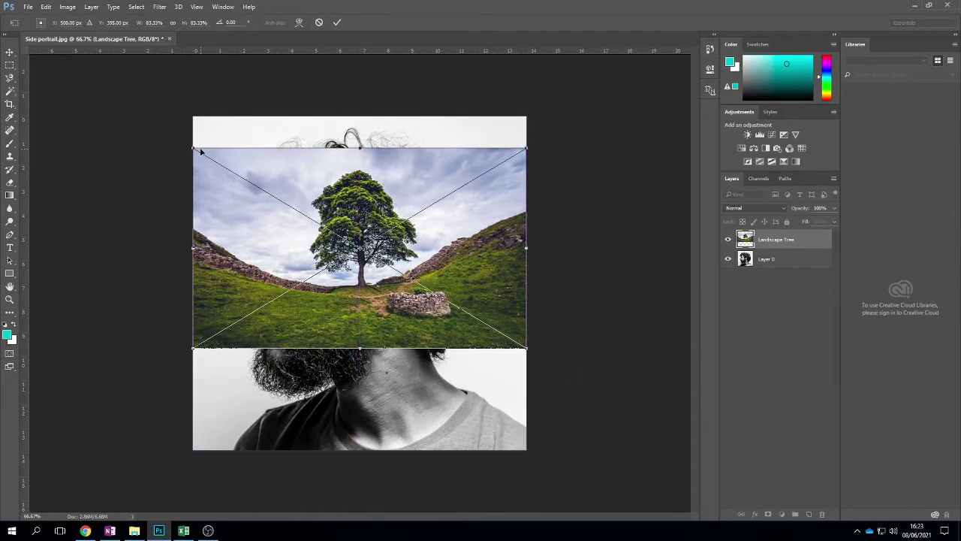
pyautogui.moveTo(194, 148)
pyautogui.mouseDown()
pyautogui.moveTo(301, 204)
pyautogui.moveTo(192, 142)
pyautogui.mouseUp()
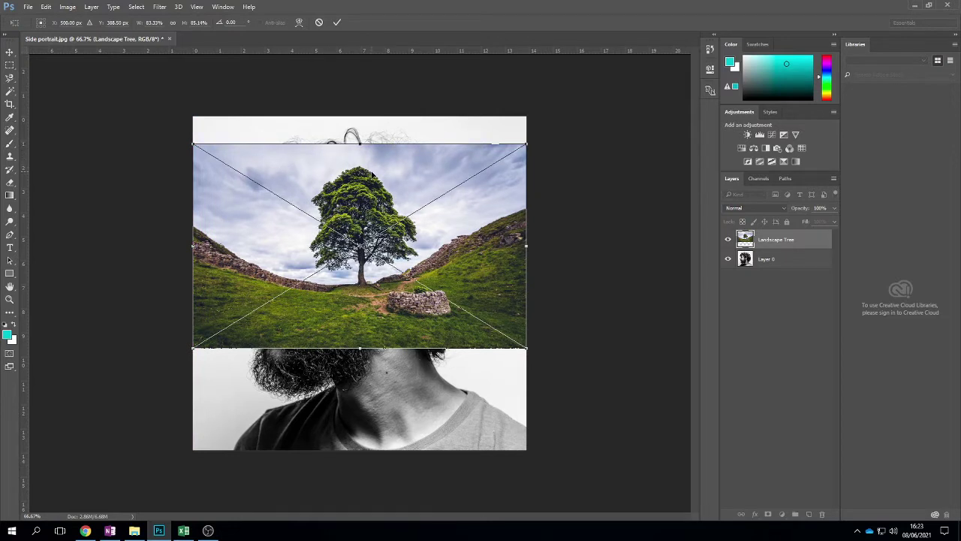
# - Rescale and reposition the landscape to fill the canvas width from the top down to the beard
pyautogui.press('Return')
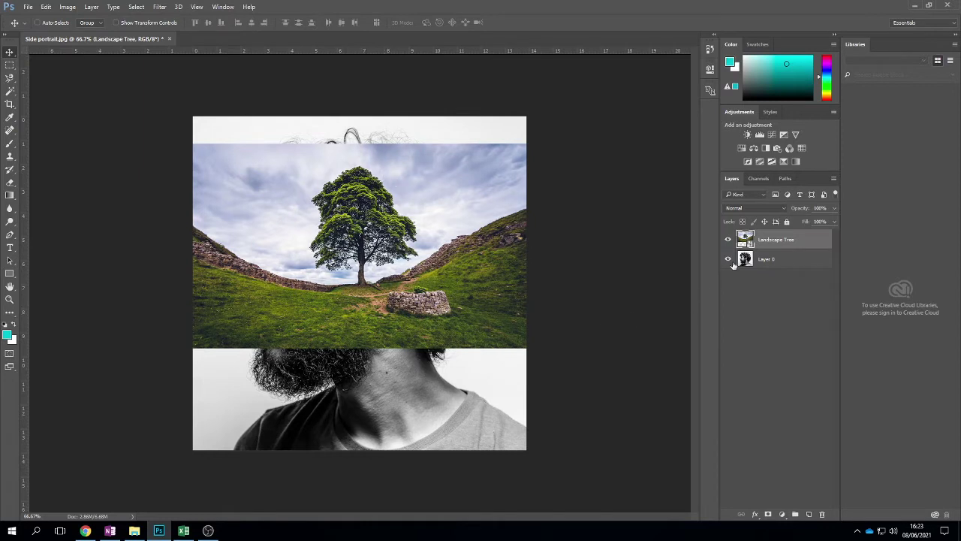
pyautogui.moveTo(379, 262); pyautogui.dragTo(347, 240)
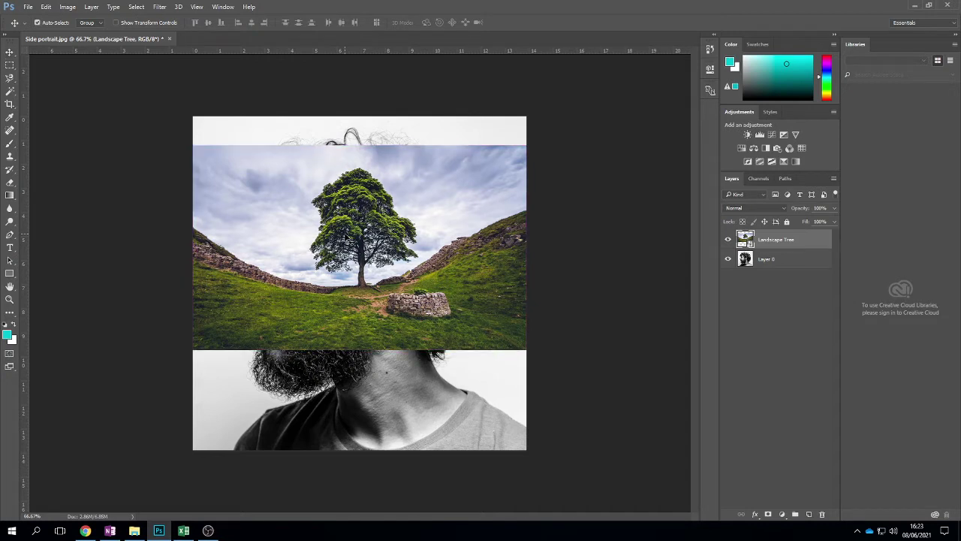
pyautogui.hotkey('ctrl', 't')
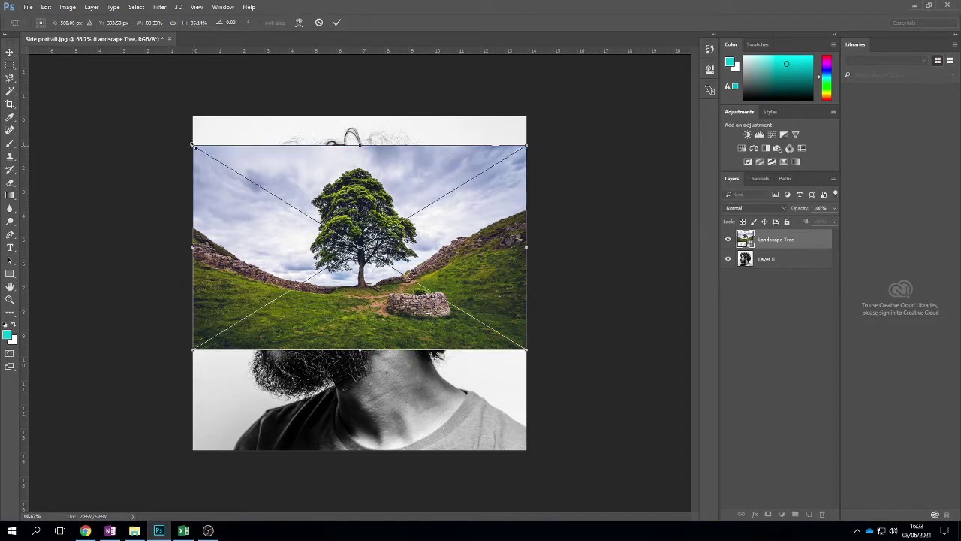
pyautogui.moveTo(195, 147); pyautogui.dragTo(155, 112)
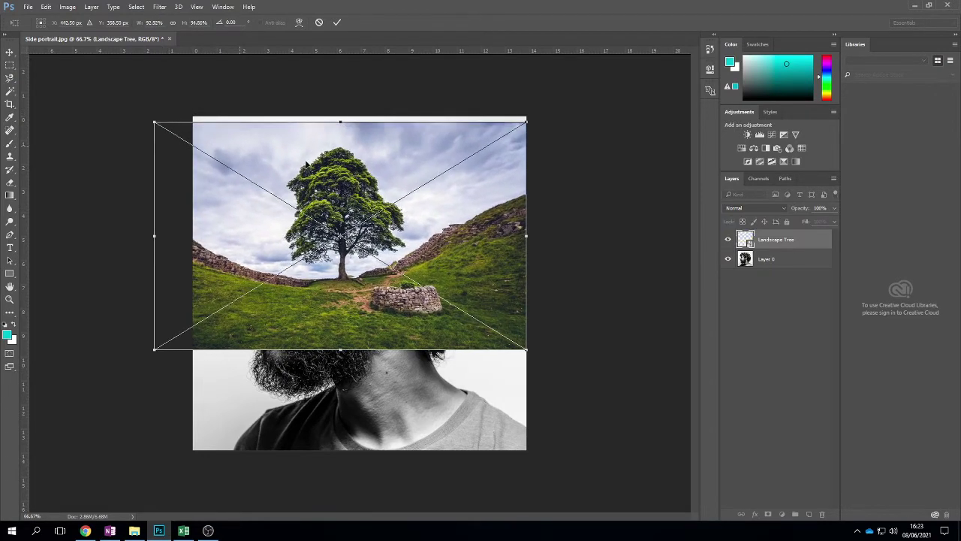
pyautogui.moveTo(338, 174)
pyautogui.mouseDown()
pyautogui.moveTo(372, 289)
pyautogui.moveTo(486, 371)
pyautogui.moveTo(512, 365)
pyautogui.moveTo(422, 299)
pyautogui.moveTo(358, 199)
pyautogui.moveTo(352, 169)
pyautogui.mouseUp()
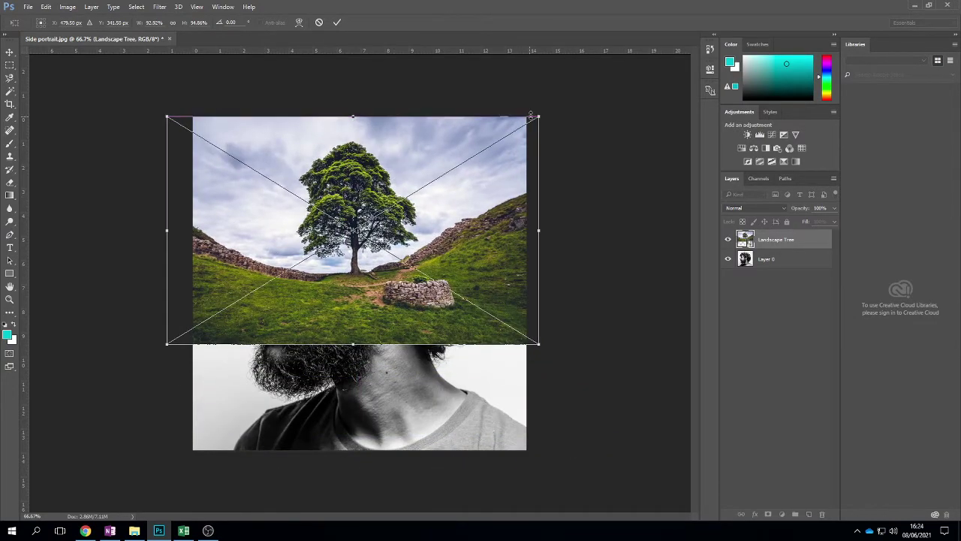
pyautogui.moveTo(537, 344); pyautogui.dragTo(570, 363)
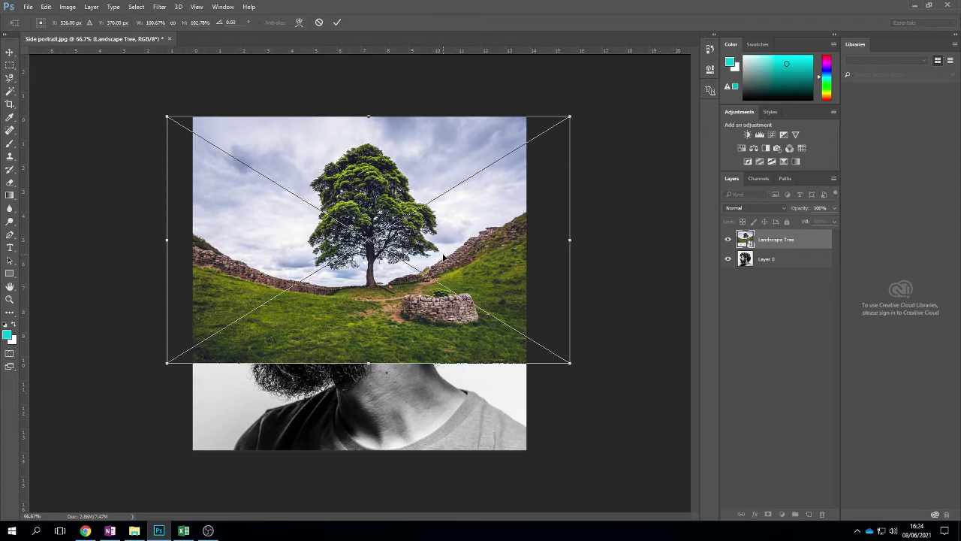
pyautogui.press('Return')
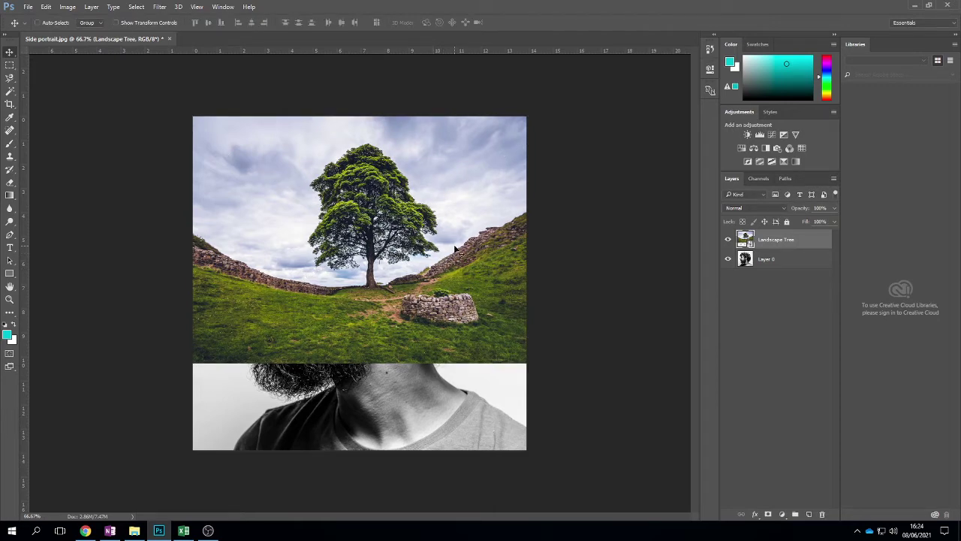
# - Move Landscape Tree below Layer 0 and toggle Layer 0's visibility to check the stacking
pyautogui.moveTo(380, 212); pyautogui.dragTo(402, 188)
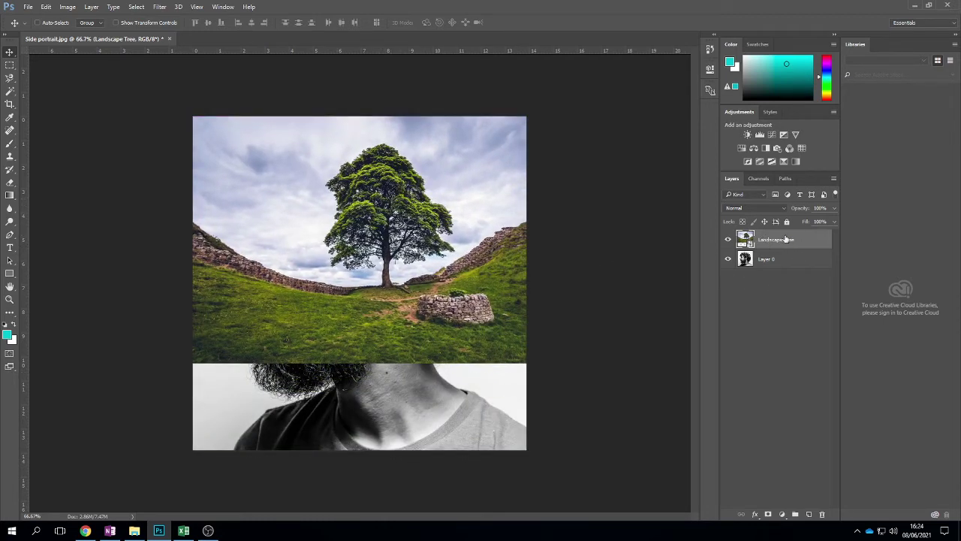
pyautogui.moveTo(781, 241); pyautogui.dragTo(798, 270)
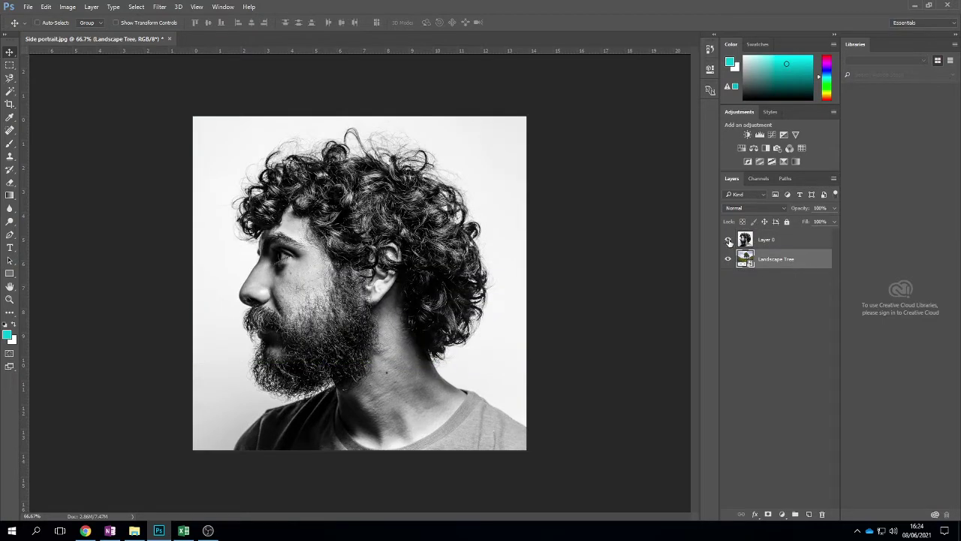
pyautogui.click(728, 240)
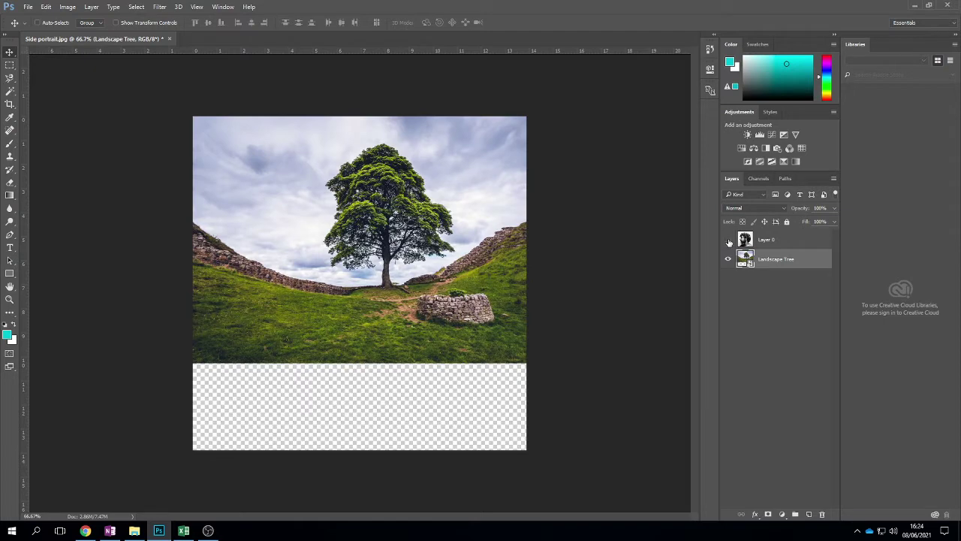
pyautogui.click(728, 240)
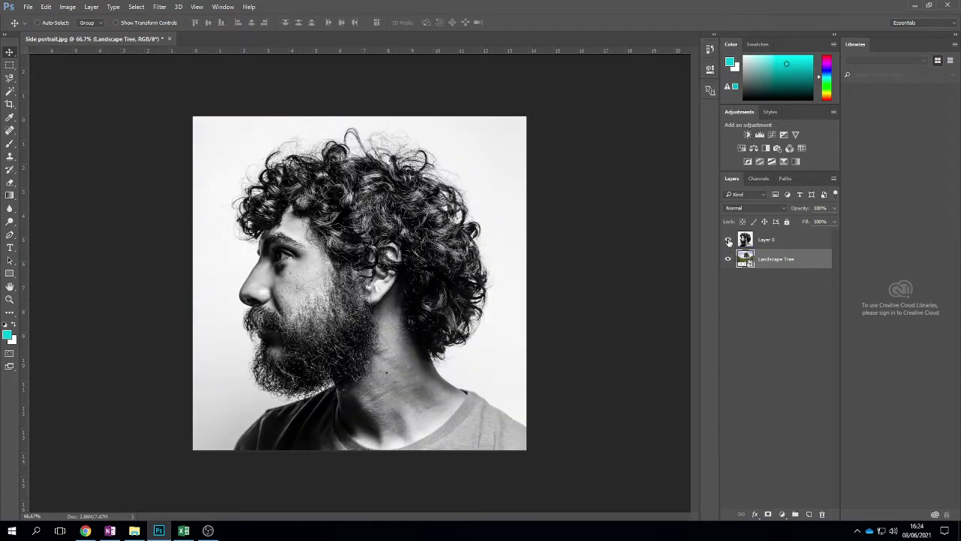
# - On Layer 0, brush the Quick Selection Tool in Add mode over the curly hair, ear and neck
pyautogui.click(781, 242)
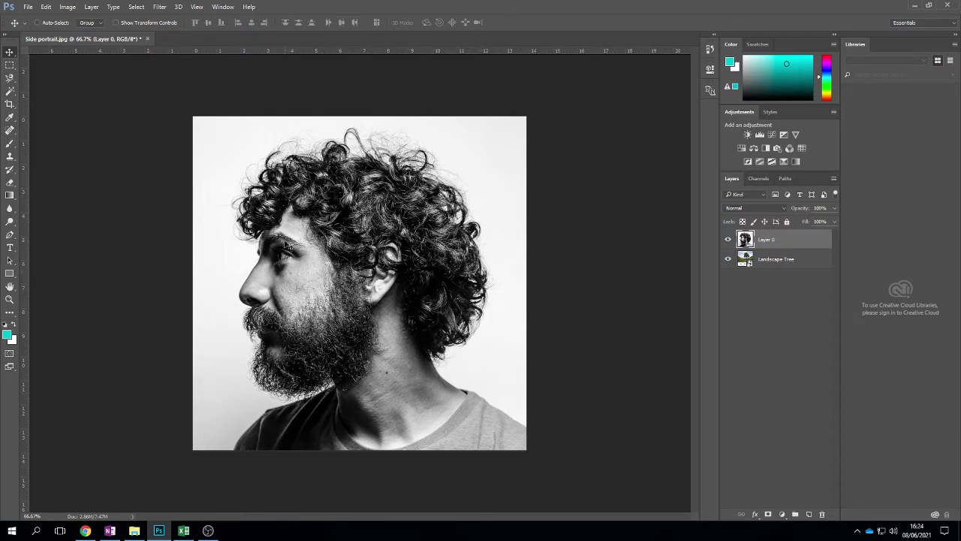
pyautogui.click(10, 93)
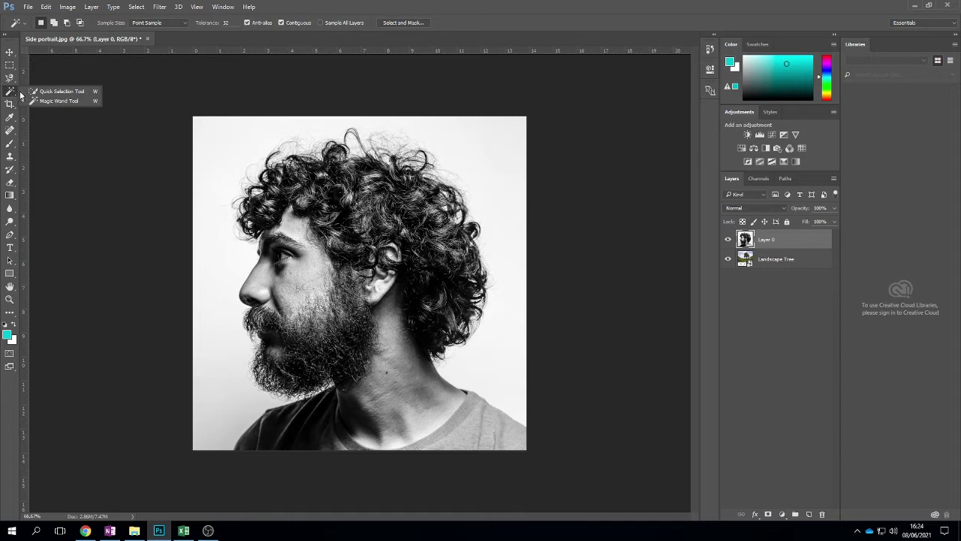
pyautogui.click(69, 92)
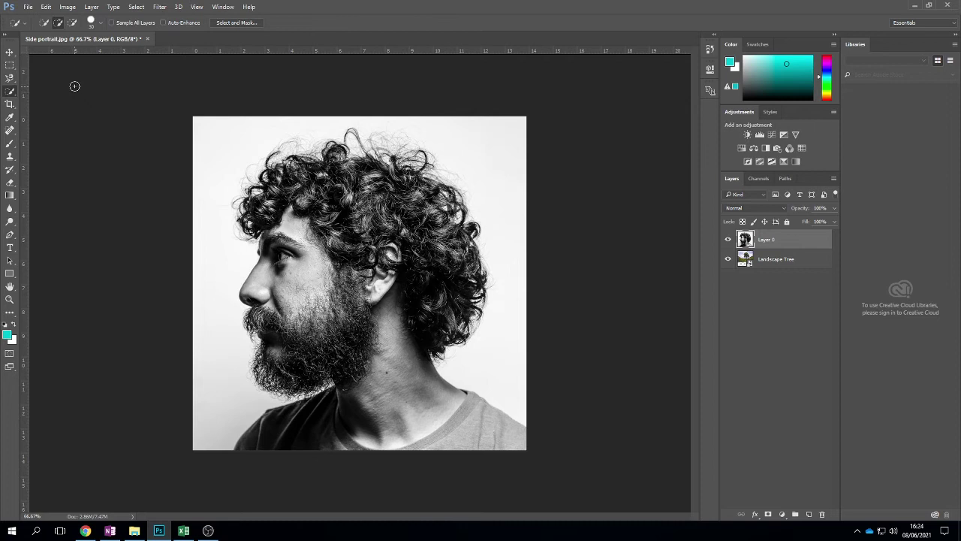
pyautogui.click(58, 23)
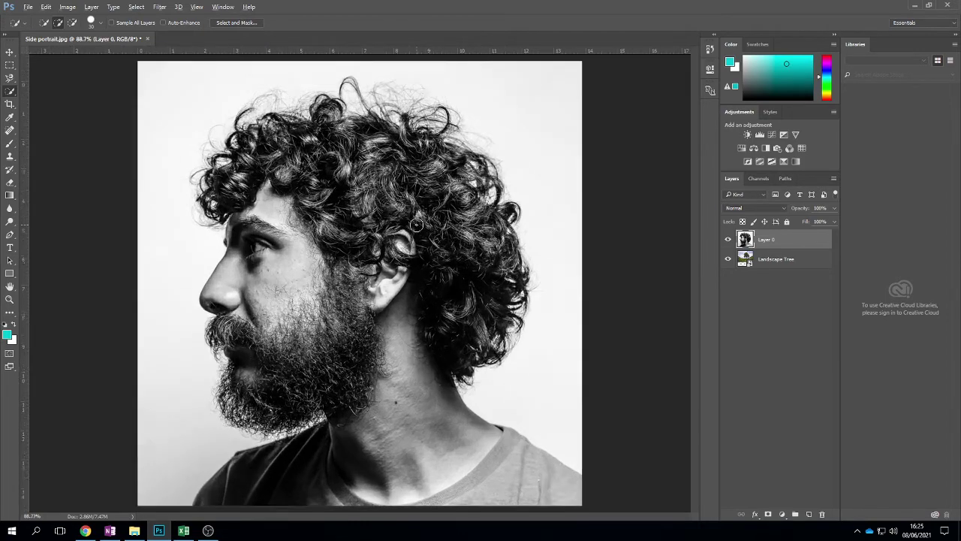
pyautogui.scroll(3, 416, 225)
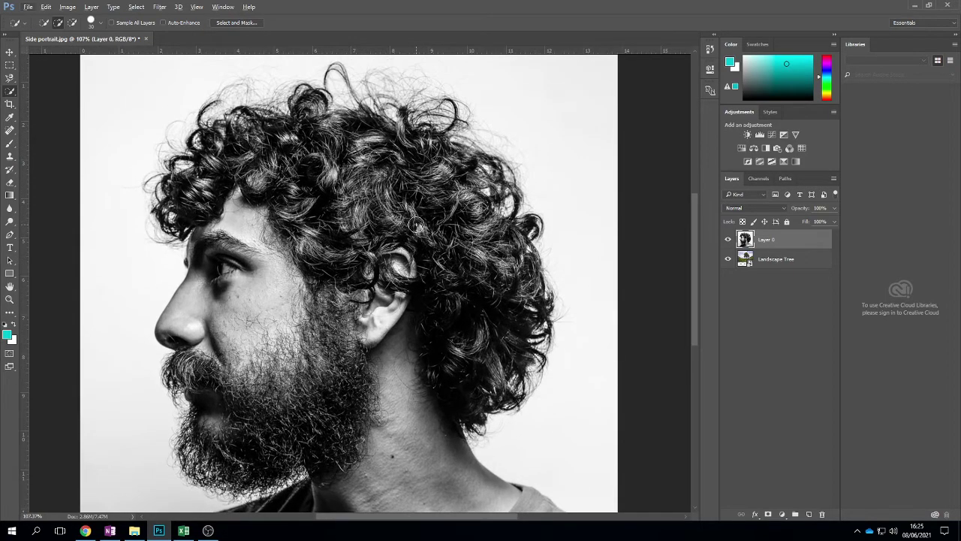
pyautogui.scroll(2, 417, 224)
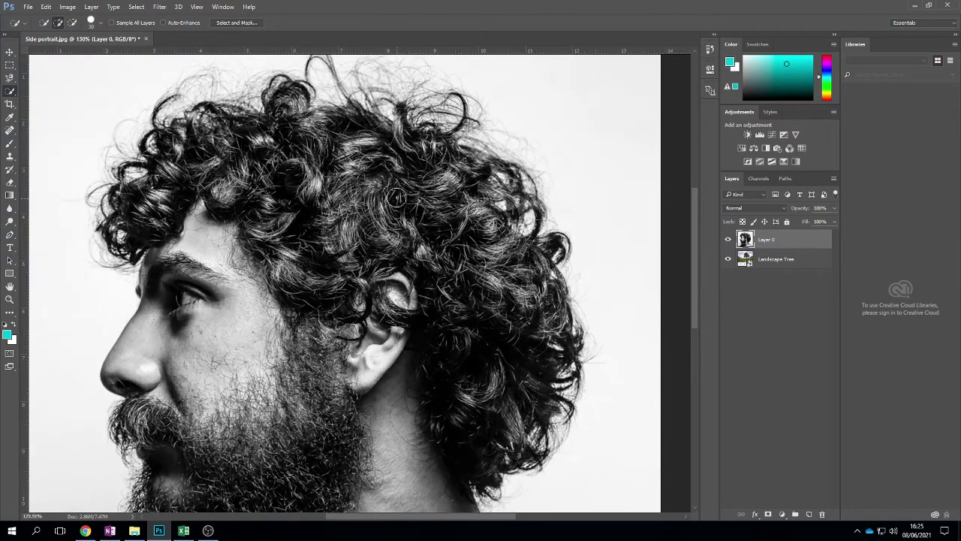
pyautogui.scroll(1, 392, 200)
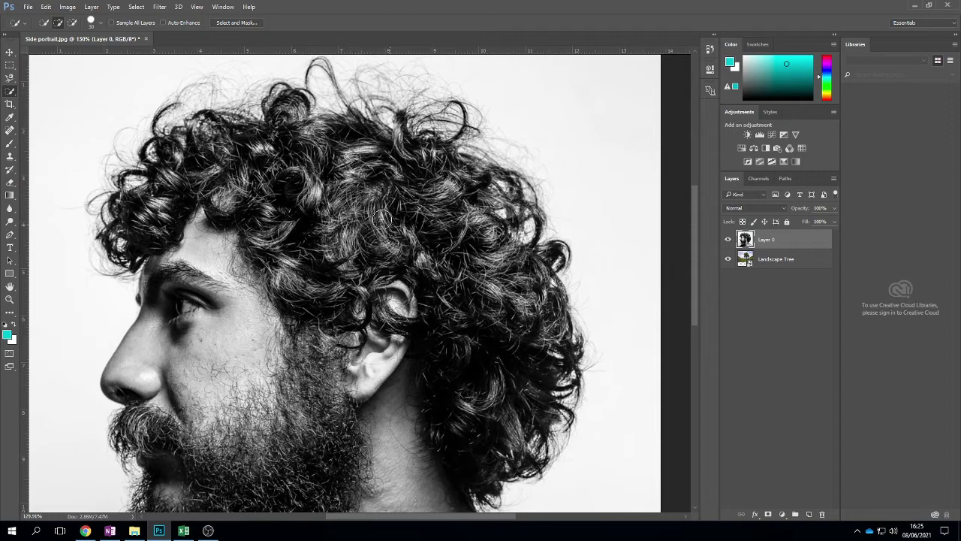
pyautogui.scroll(-1, 383, 220)
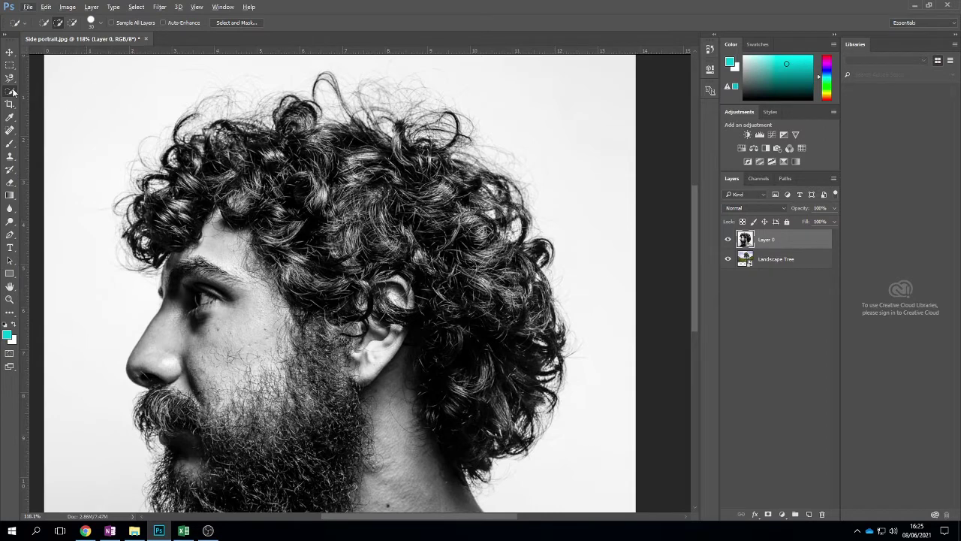
pyautogui.moveTo(340, 219)
pyautogui.mouseDown()
pyautogui.moveTo(387, 216)
pyautogui.moveTo(423, 229)
pyautogui.moveTo(371, 212)
pyautogui.moveTo(357, 180)
pyautogui.moveTo(410, 169)
pyautogui.moveTo(449, 188)
pyautogui.moveTo(461, 236)
pyautogui.moveTo(498, 284)
pyautogui.moveTo(493, 335)
pyautogui.moveTo(448, 275)
pyautogui.moveTo(455, 313)
pyautogui.moveTo(494, 378)
pyautogui.moveTo(522, 357)
pyautogui.moveTo(517, 284)
pyautogui.moveTo(470, 190)
pyautogui.moveTo(499, 203)
pyautogui.moveTo(481, 187)
pyautogui.moveTo(398, 154)
pyautogui.moveTo(283, 163)
pyautogui.moveTo(199, 146)
pyautogui.moveTo(196, 114)
pyautogui.moveTo(293, 99)
pyautogui.moveTo(303, 119)
pyautogui.moveTo(282, 105)
pyautogui.moveTo(184, 175)
pyautogui.moveTo(148, 239)
pyautogui.moveTo(244, 201)
pyautogui.moveTo(239, 214)
pyautogui.moveTo(274, 218)
pyautogui.moveTo(308, 286)
pyautogui.moveTo(332, 293)
pyautogui.moveTo(345, 265)
pyautogui.moveTo(349, 299)
pyautogui.moveTo(402, 240)
pyautogui.moveTo(371, 299)
pyautogui.moveTo(440, 337)
pyautogui.moveTo(443, 391)
pyautogui.moveTo(466, 393)
pyautogui.moveTo(466, 438)
pyautogui.moveTo(485, 453)
pyautogui.moveTo(476, 456)
pyautogui.moveTo(496, 453)
pyautogui.mouseUp()
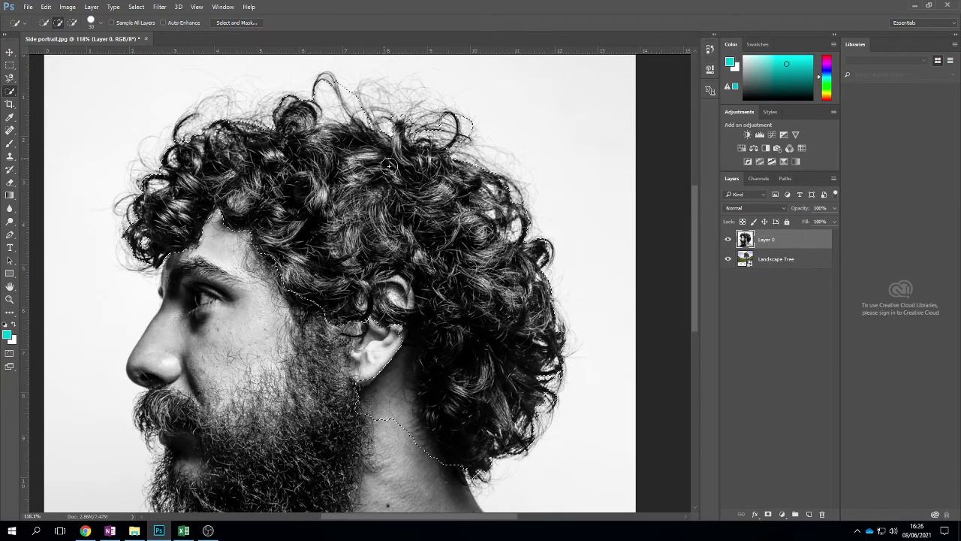
# - Trim the selection edges in Subtract mode with a 7 px brush, then return to Add mode
pyautogui.click(73, 23)
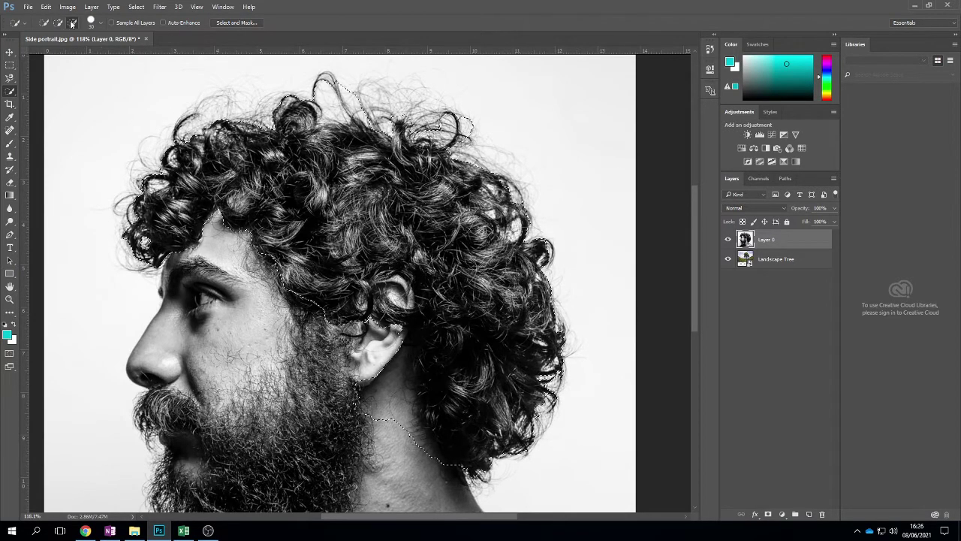
pyautogui.click(101, 24)
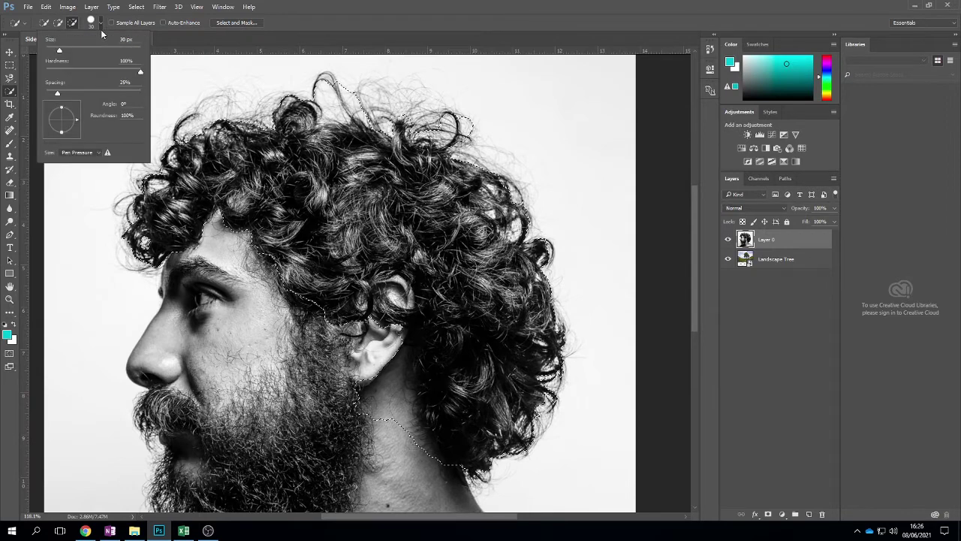
pyautogui.moveTo(60, 51); pyautogui.dragTo(49, 51)
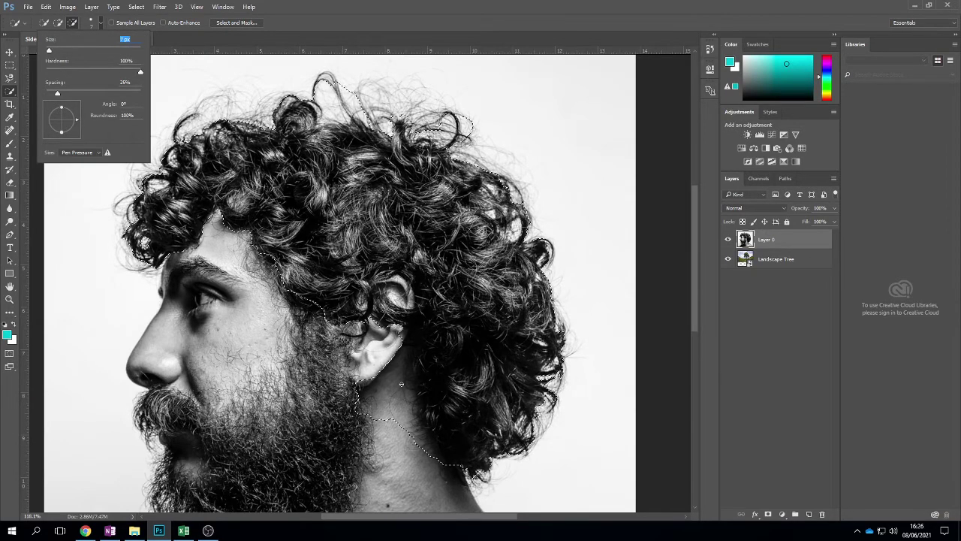
pyautogui.press('Return')
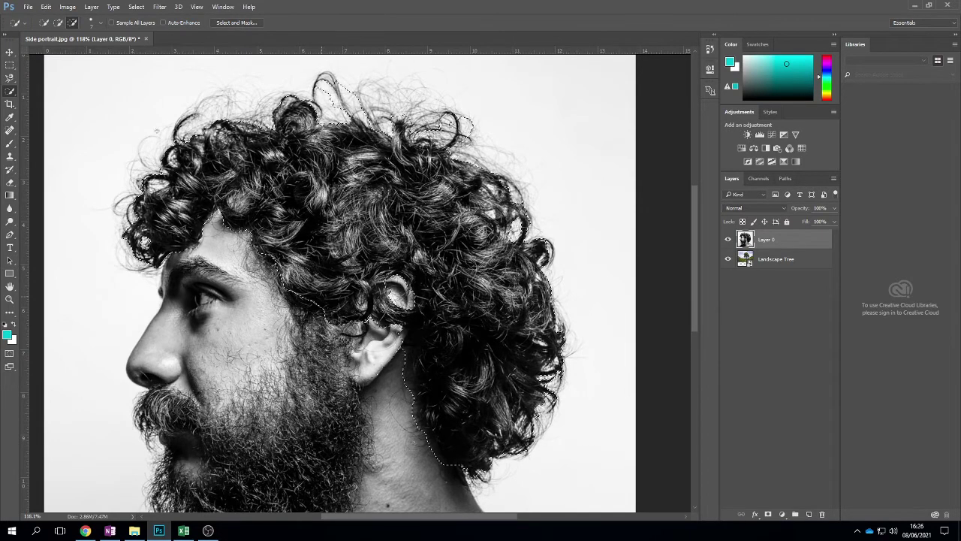
pyautogui.click(58, 23)
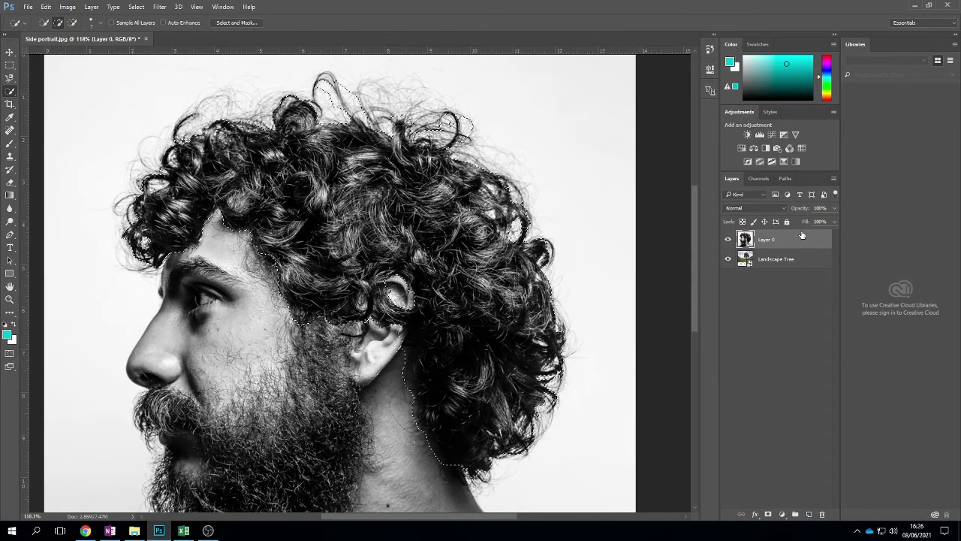
# - Choose the Eraser Tool at 60% opacity with its brush enlarged to 143 px
pyautogui.click(10, 184)
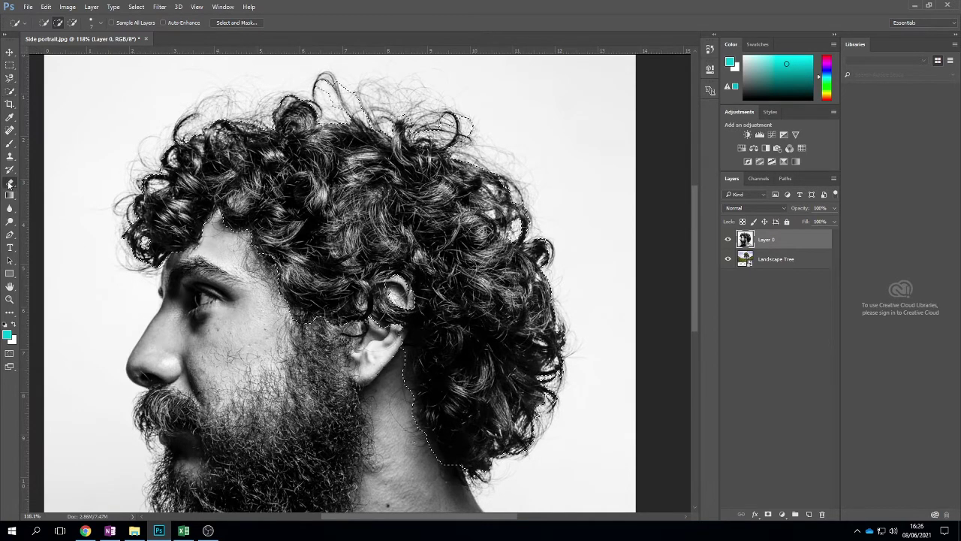
pyautogui.click(64, 183)
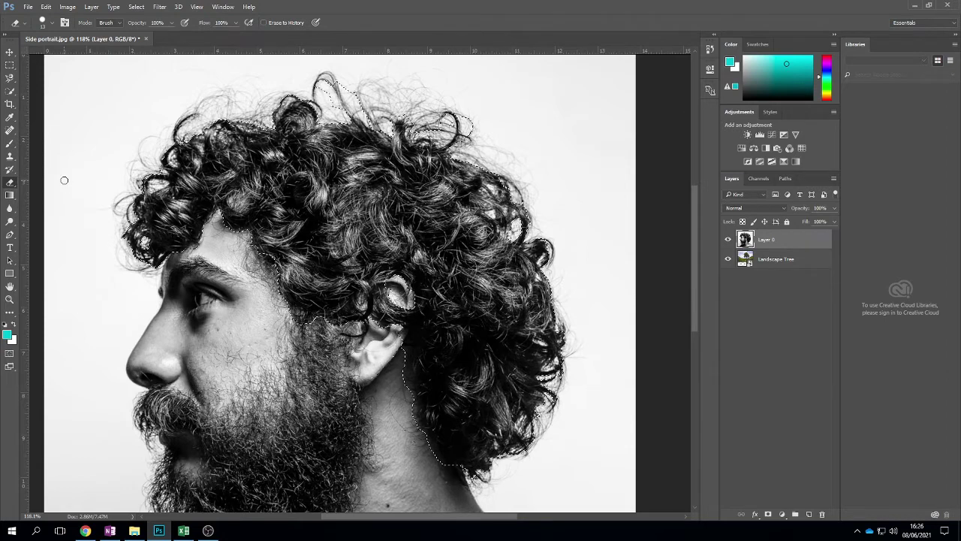
pyautogui.click(172, 25)
pyautogui.moveTo(153, 37); pyautogui.dragTo(151, 37)
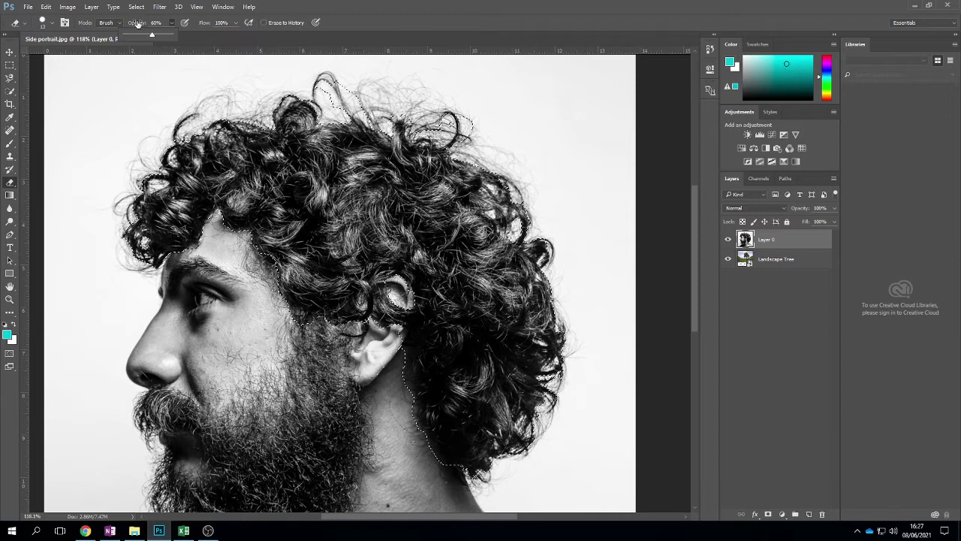
pyautogui.click(51, 24)
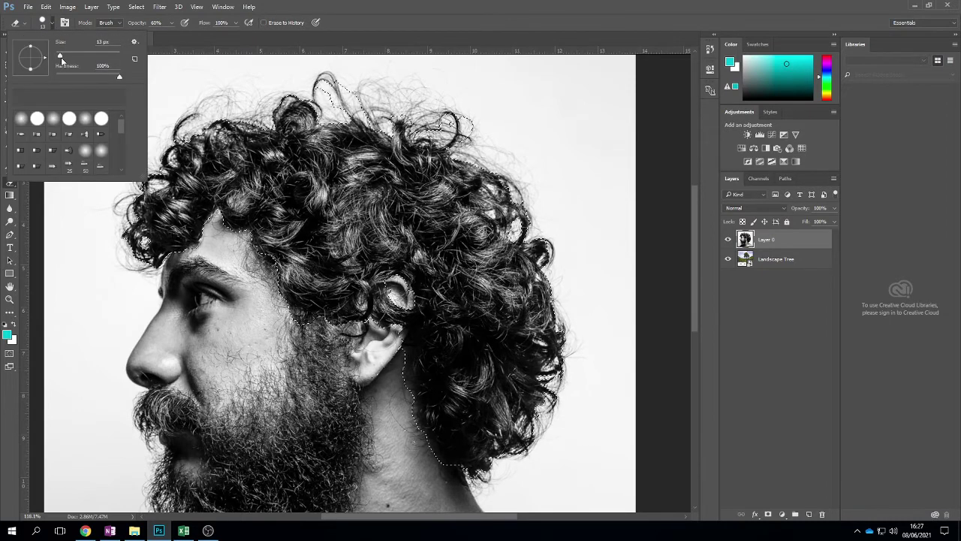
pyautogui.moveTo(63, 56); pyautogui.dragTo(95, 55)
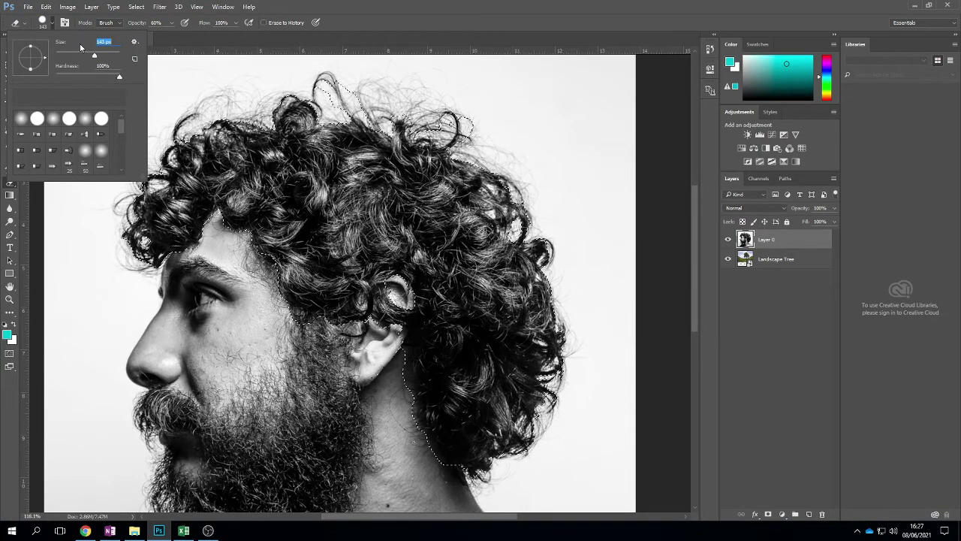
pyautogui.click(181, 406)
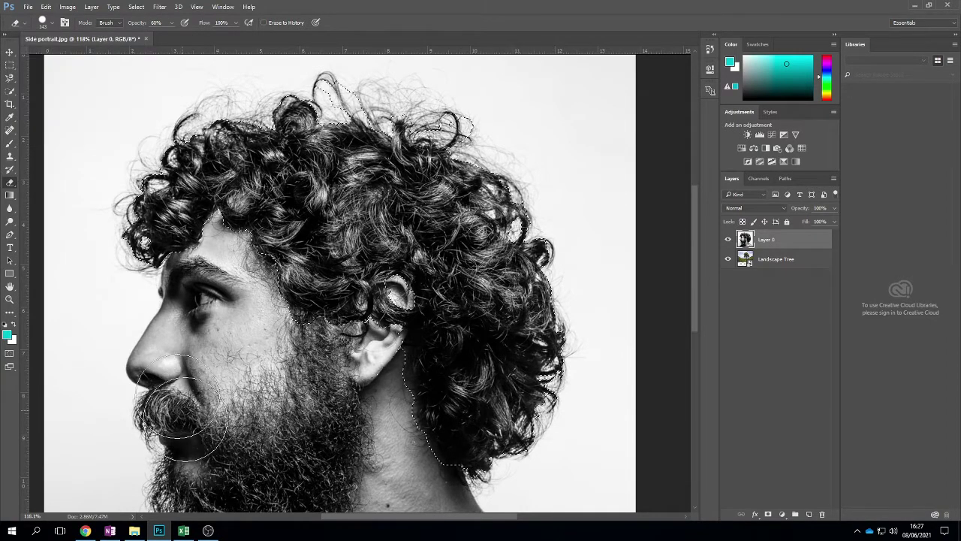
pyautogui.moveTo(180, 406)
pyautogui.mouseDown()
pyautogui.moveTo(247, 422)
pyautogui.moveTo(323, 458)
pyautogui.moveTo(362, 456)
pyautogui.mouseUp()
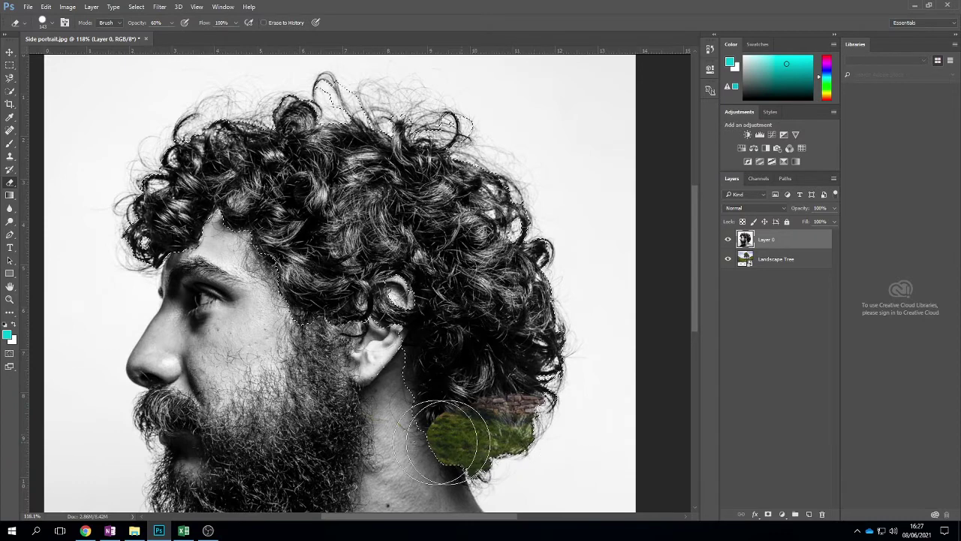
pyautogui.moveTo(447, 441); pyautogui.dragTo(473, 418)
pyautogui.moveTo(481, 366); pyautogui.dragTo(499, 330)
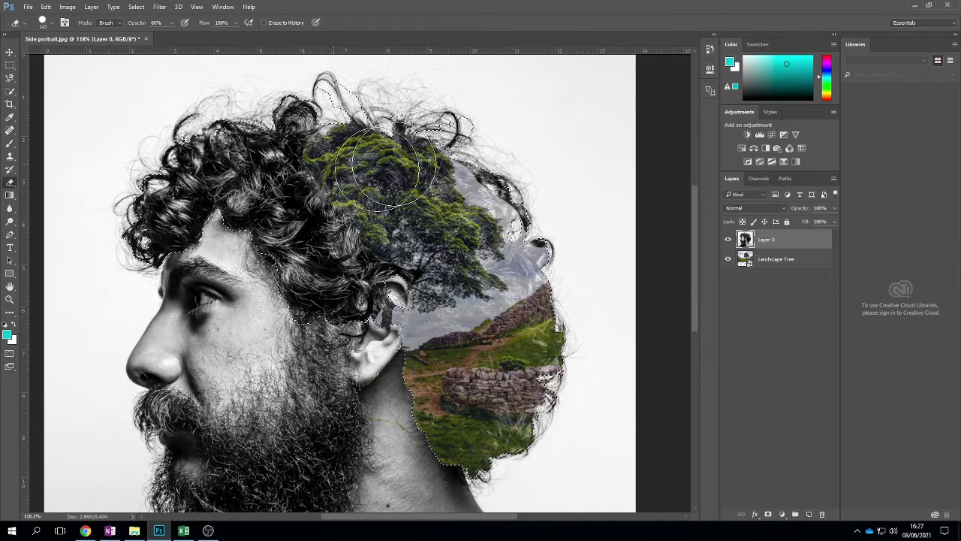
pyautogui.moveTo(494, 188); pyautogui.dragTo(518, 210)
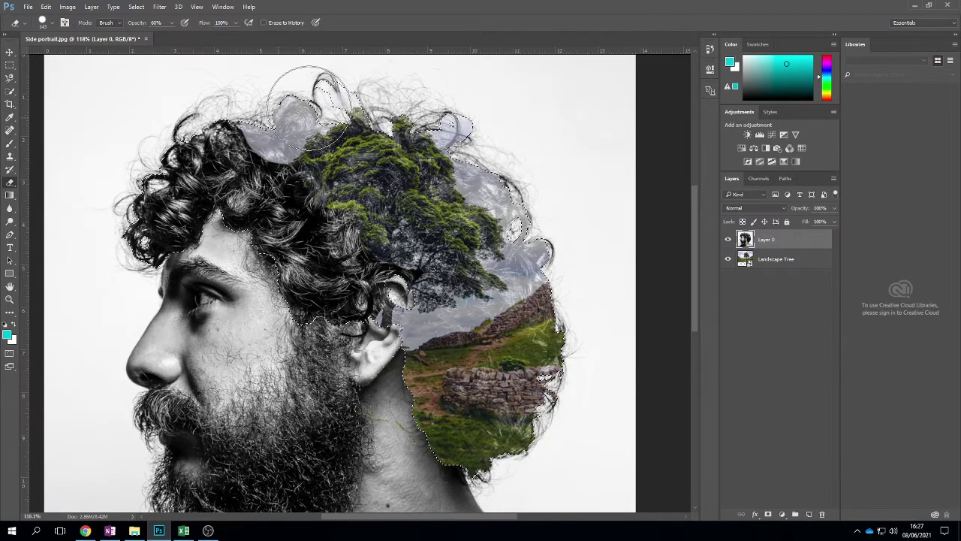
pyautogui.moveTo(187, 154)
pyautogui.mouseDown()
pyautogui.moveTo(139, 175)
pyautogui.moveTo(144, 237)
pyautogui.mouseUp()
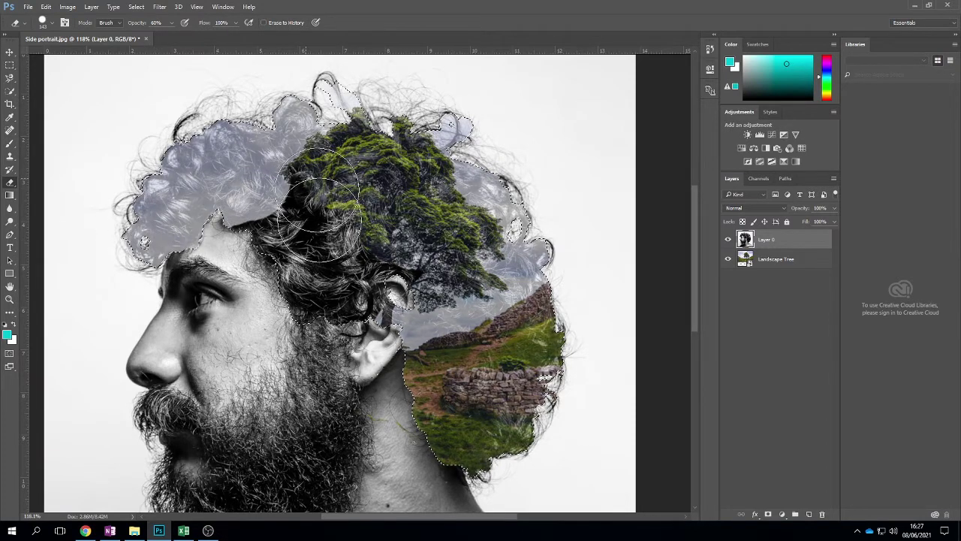
pyautogui.moveTo(430, 336); pyautogui.dragTo(312, 291)
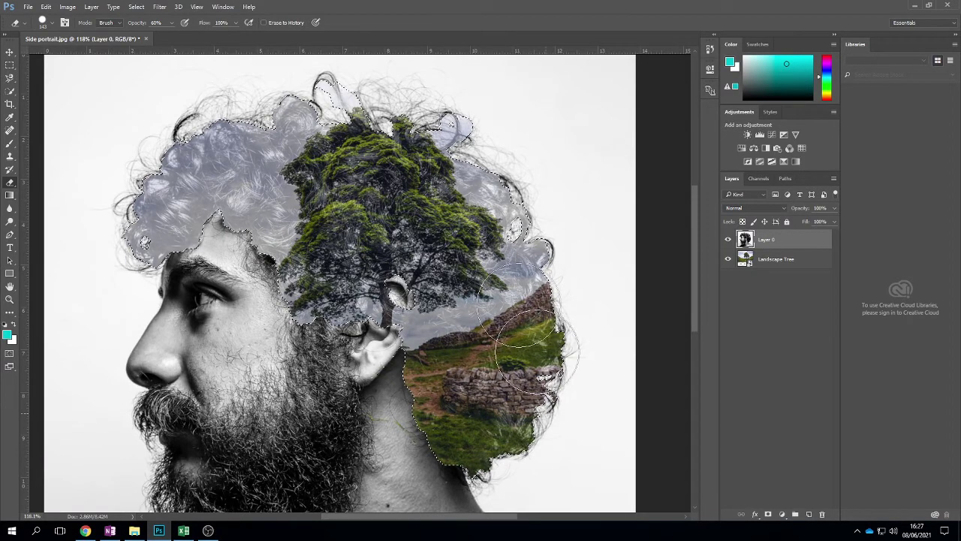
pyautogui.moveTo(170, 154); pyautogui.dragTo(137, 180)
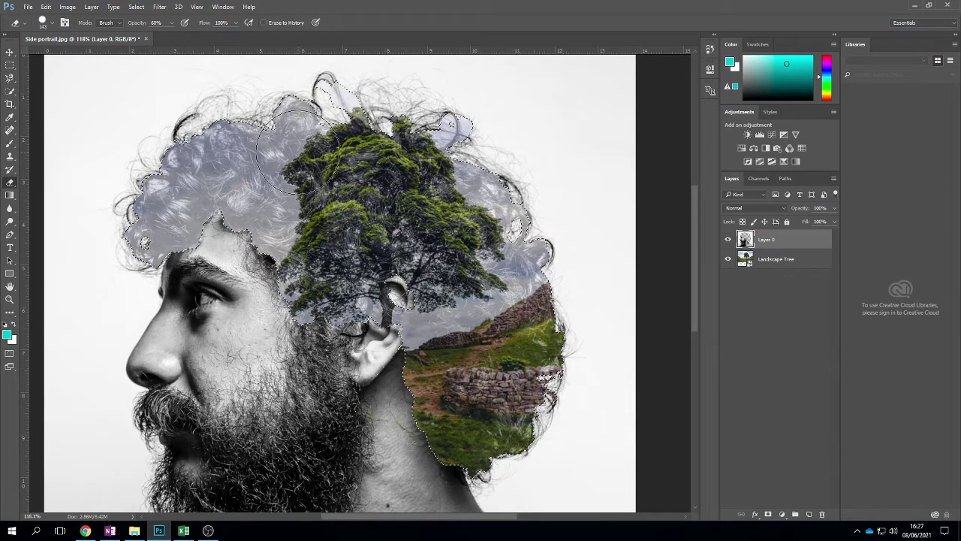
pyautogui.hotkey('ctrl', 'z')
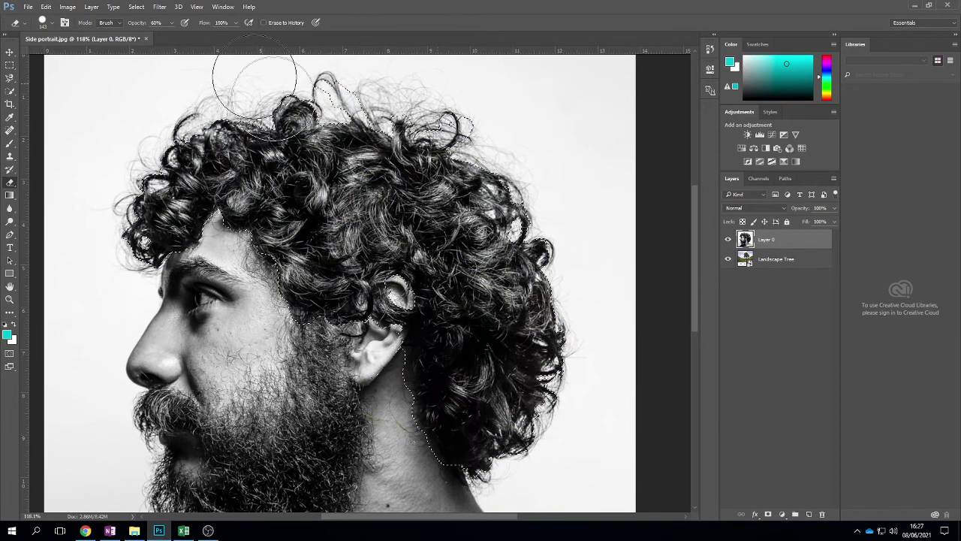
# - Raise eraser opacity to 72% and erase the curls to reveal sky, tree and hillside
pyautogui.click(174, 23)
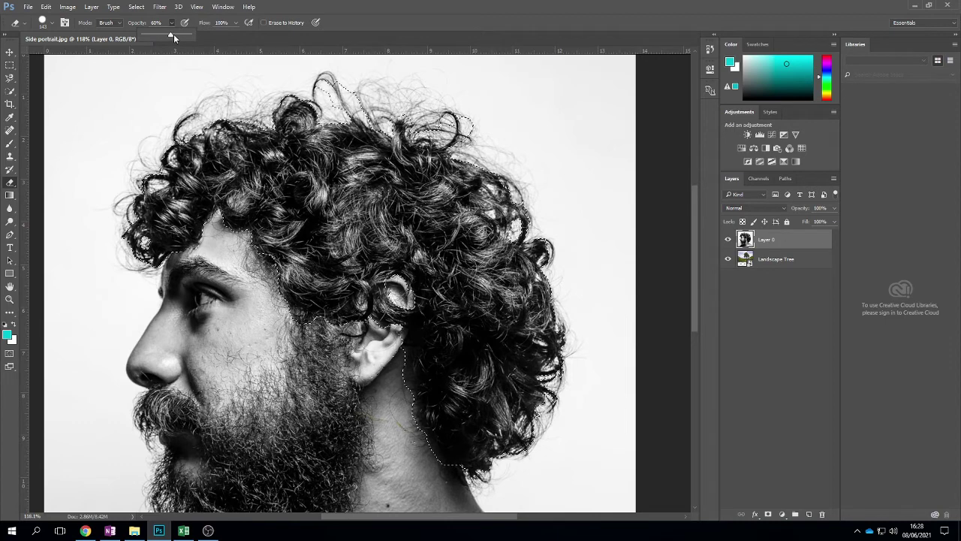
pyautogui.moveTo(174, 34); pyautogui.dragTo(180, 34)
pyautogui.click(266, 184)
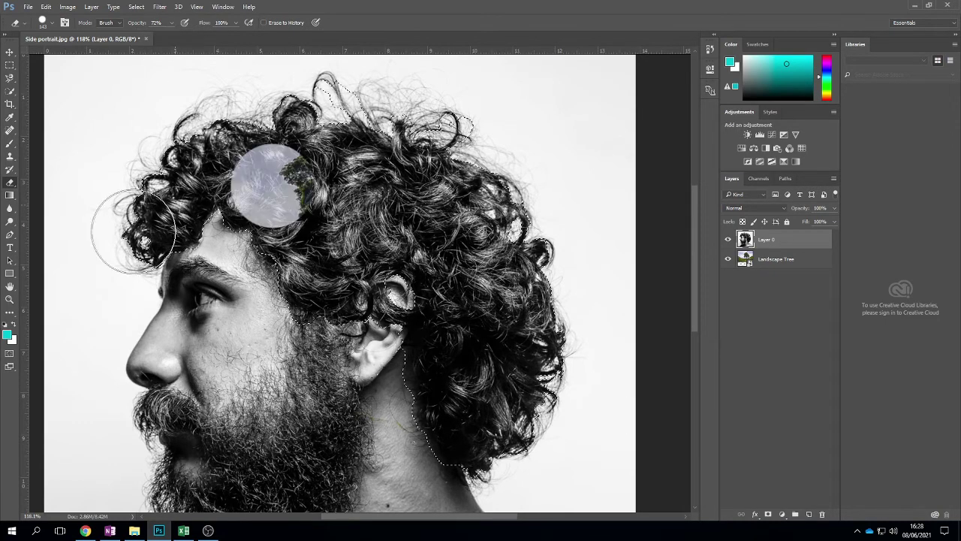
pyautogui.moveTo(133, 230); pyautogui.dragTo(184, 158)
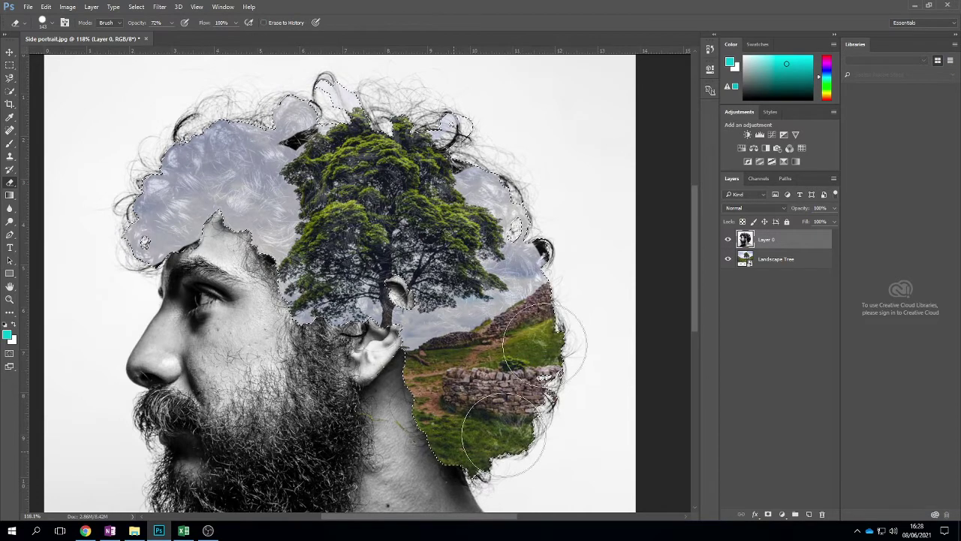
pyautogui.click(289, 124)
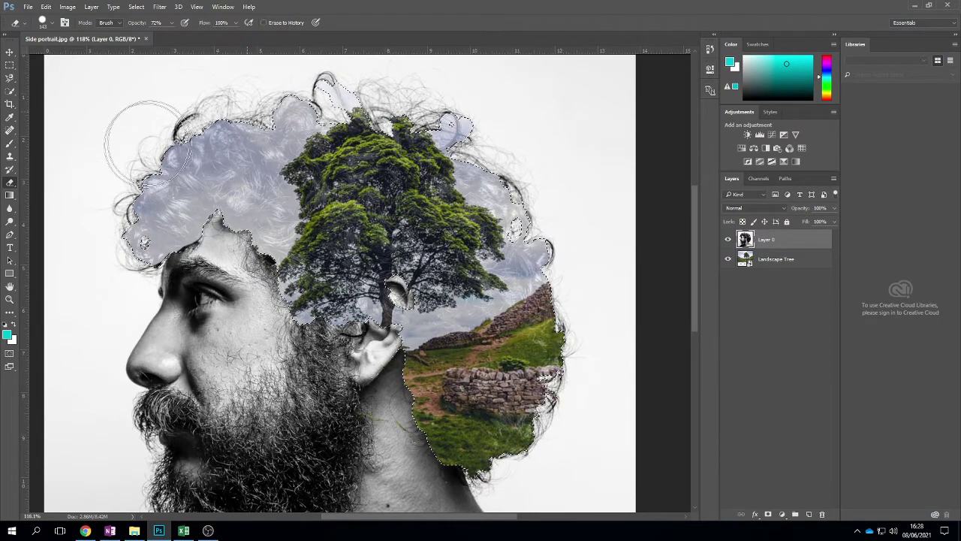
pyautogui.moveTo(464, 284); pyautogui.dragTo(489, 197)
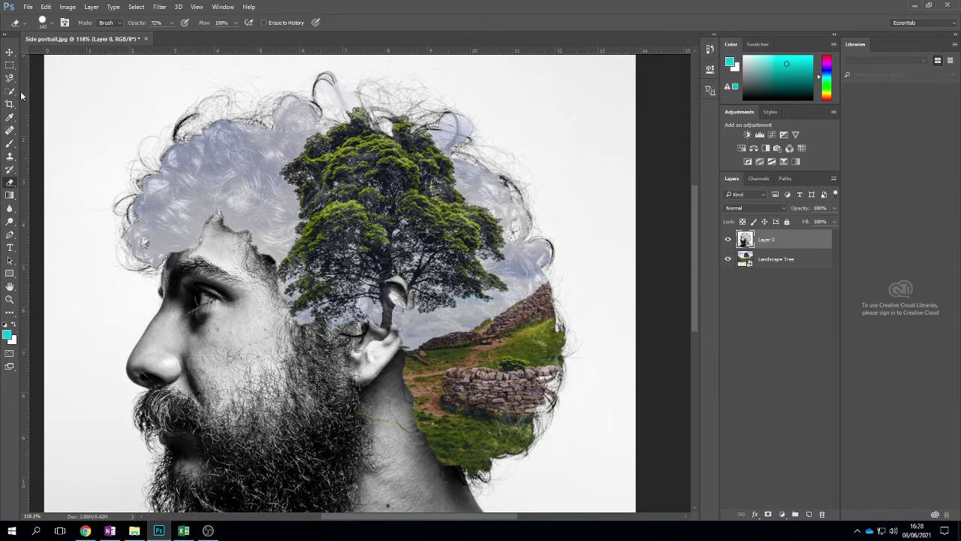
# - Drag the Landscape Tree layer left and down so the tree sits over the front hair
pyautogui.click(12, 54)
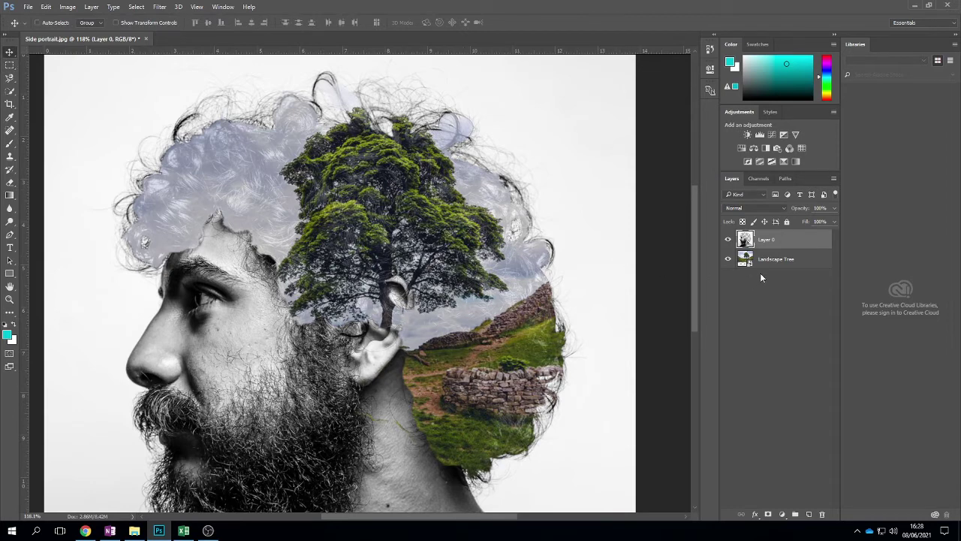
pyautogui.click(797, 263)
pyautogui.moveTo(448, 262); pyautogui.dragTo(426, 236)
pyautogui.moveTo(412, 223); pyautogui.dragTo(516, 298)
pyautogui.moveTo(513, 264); pyautogui.dragTo(263, 287)
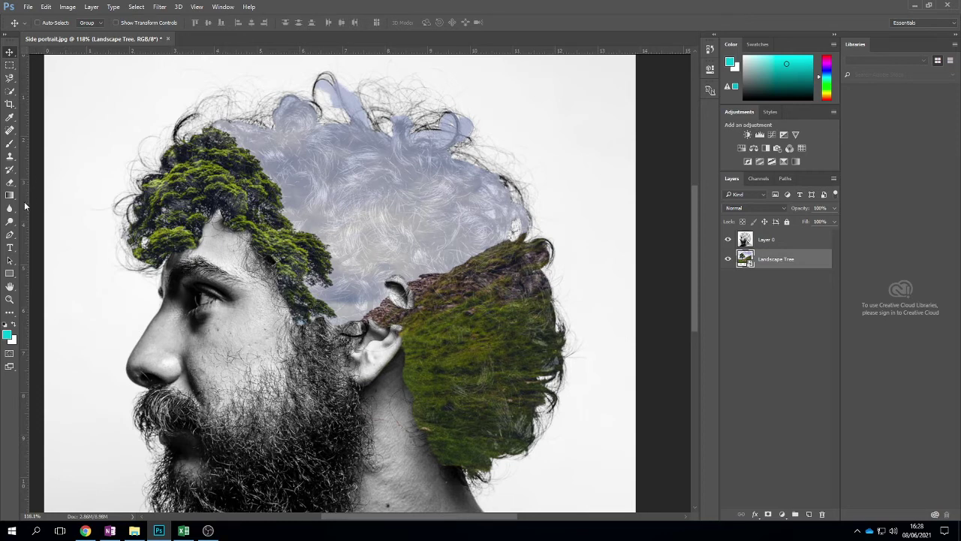
pyautogui.click(10, 183)
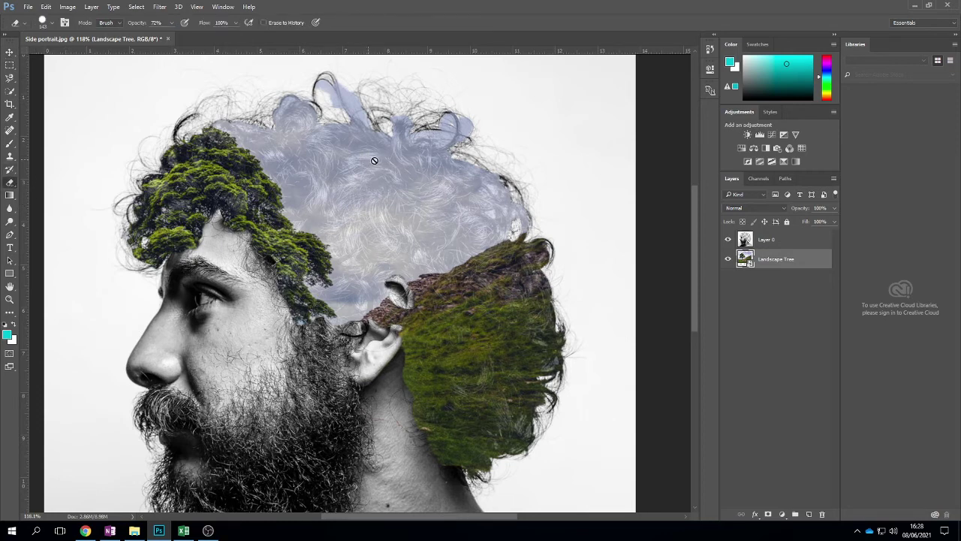
pyautogui.click(784, 240)
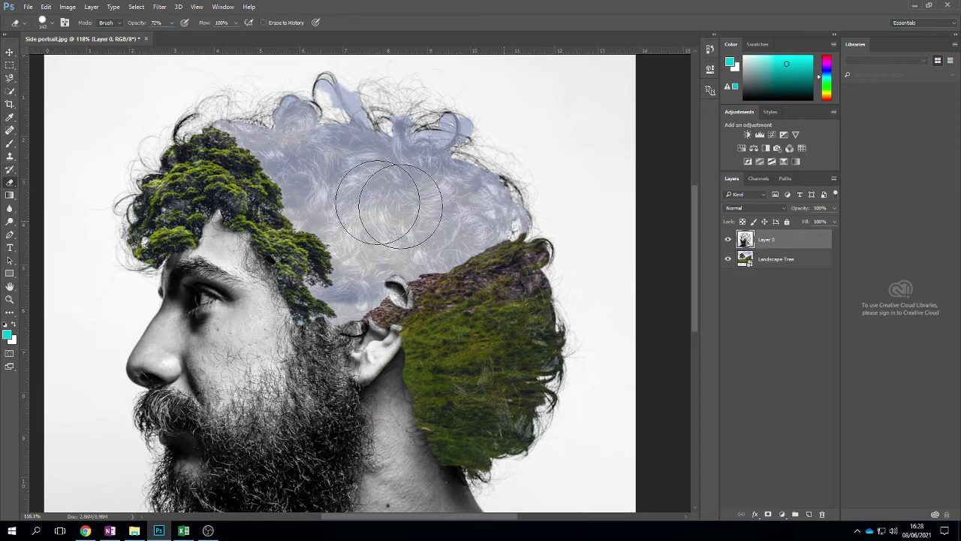
pyautogui.moveTo(380, 182)
pyautogui.mouseDown()
pyautogui.moveTo(464, 142)
pyautogui.moveTo(420, 183)
pyautogui.moveTo(500, 171)
pyautogui.moveTo(433, 202)
pyautogui.moveTo(416, 151)
pyautogui.moveTo(365, 153)
pyautogui.moveTo(355, 130)
pyautogui.moveTo(290, 133)
pyautogui.moveTo(184, 175)
pyautogui.moveTo(144, 216)
pyautogui.moveTo(176, 250)
pyautogui.moveTo(286, 189)
pyautogui.moveTo(288, 200)
pyautogui.moveTo(358, 174)
pyautogui.mouseUp()
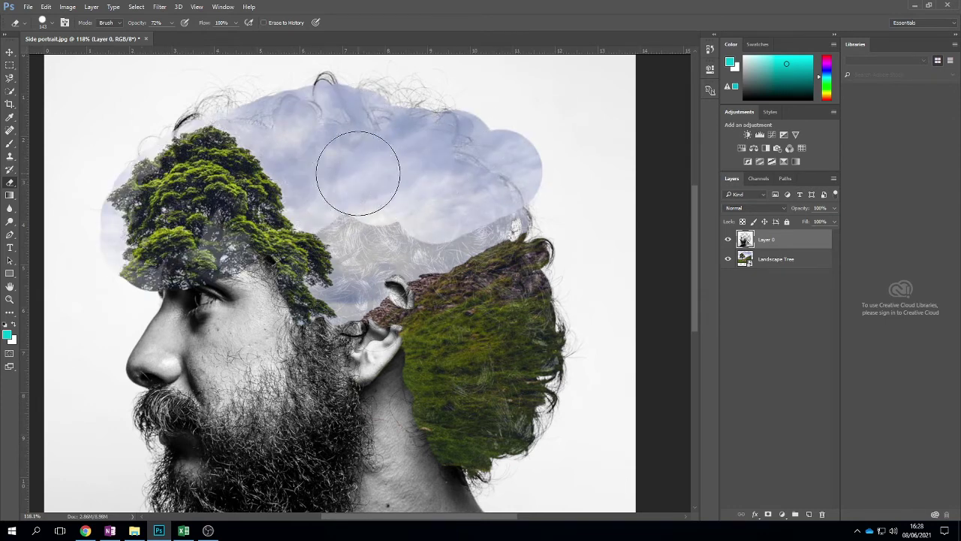
pyautogui.hotkey('ctrl', 'z')
pyautogui.moveTo(424, 201)
pyautogui.mouseDown()
pyautogui.moveTo(412, 193)
pyautogui.moveTo(468, 197)
pyautogui.moveTo(525, 179)
pyautogui.moveTo(440, 193)
pyautogui.moveTo(493, 150)
pyautogui.moveTo(468, 201)
pyautogui.moveTo(511, 176)
pyautogui.mouseUp()
pyautogui.hotkey('ctrl', 'z')
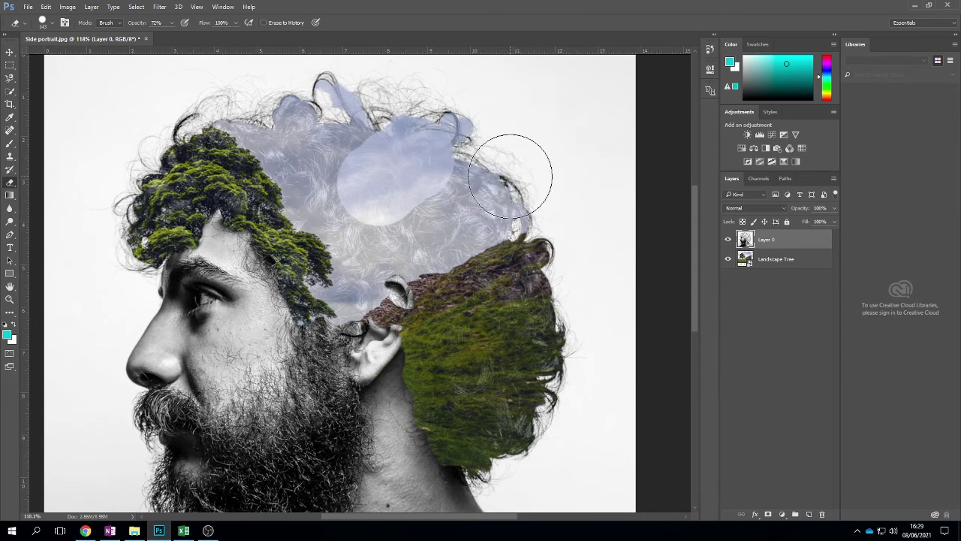
pyautogui.hotkey('ctrl', 'z')
pyautogui.hotkey('ctrl', 'alt', 'z')
pyautogui.hotkey('ctrl', 'alt', 'z')
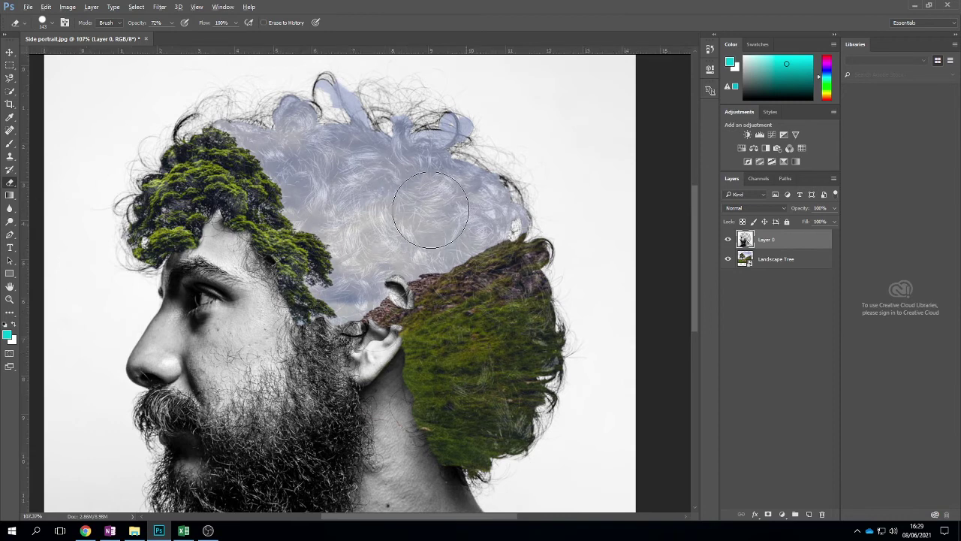
# - Zoom the canvas out to 73.9% so the full portrait down to the shoulders is visible
pyautogui.scroll(-3, 430, 209)
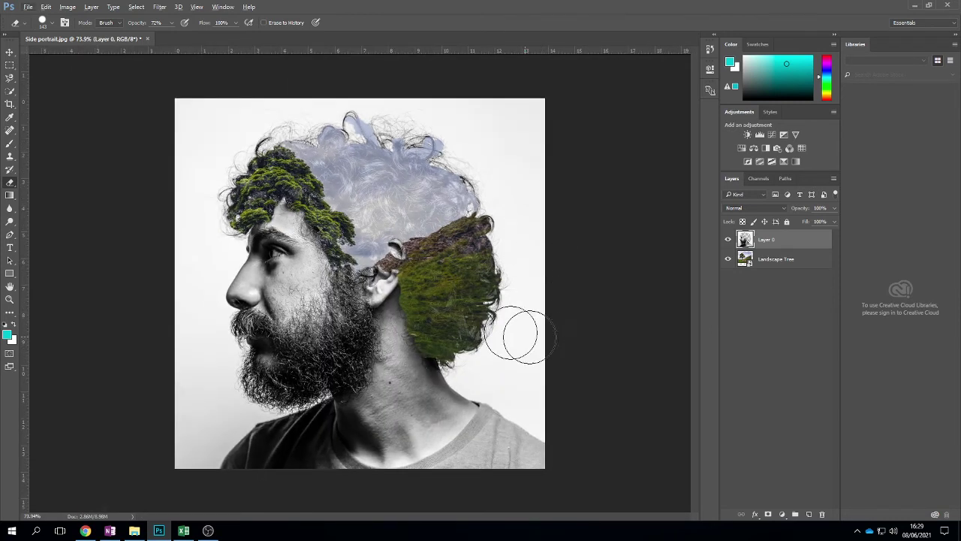